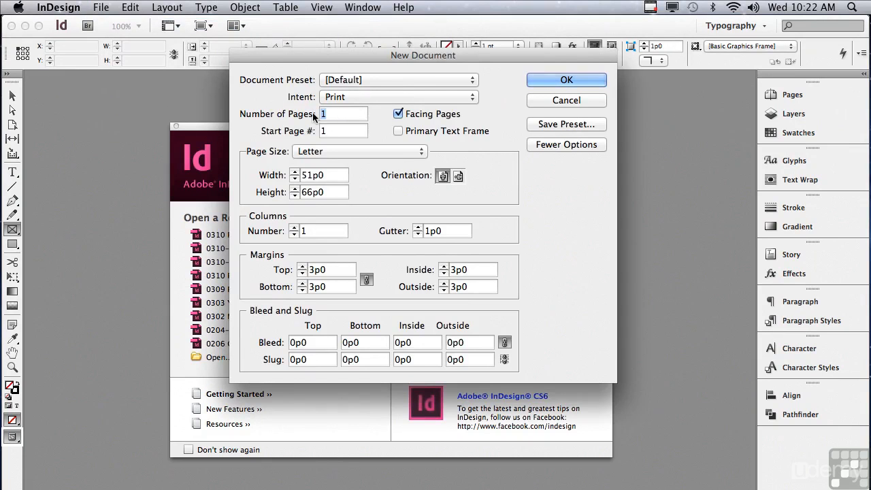
Step: Create a new Letter print document with 3 pages, no facing pages and landscape orientation
type("3")
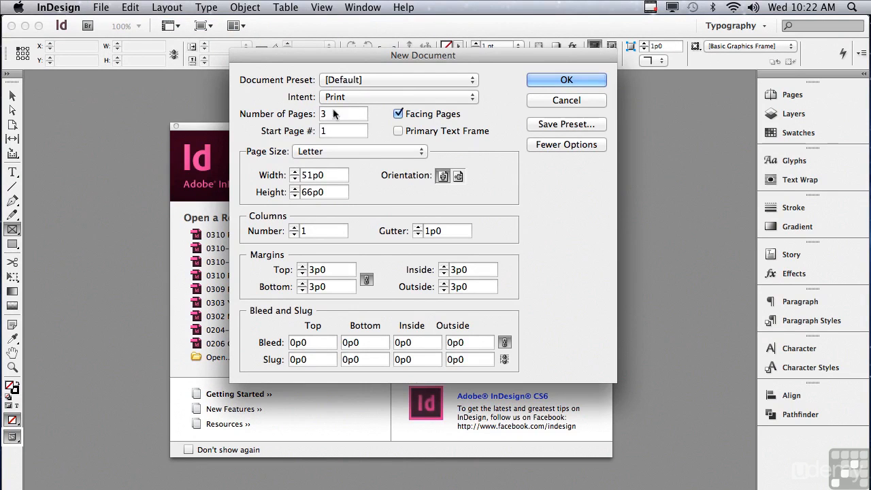
left_click(397, 113)
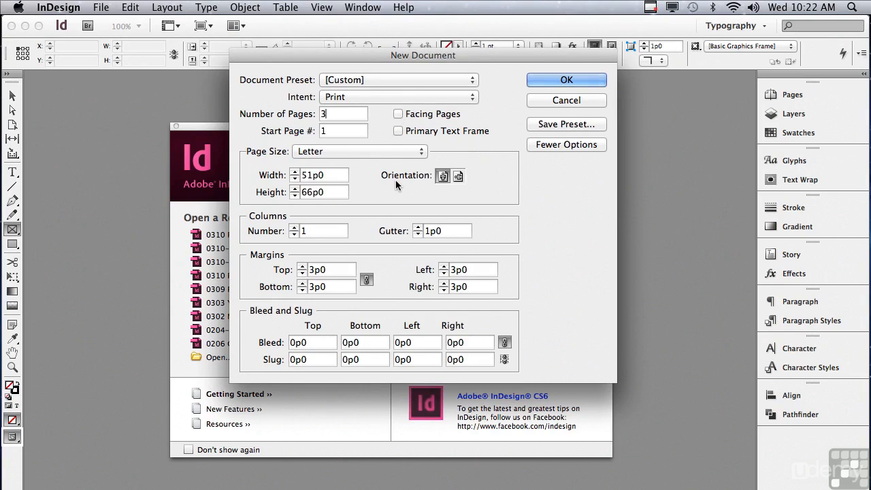
left_click(457, 175)
left_click(549, 81)
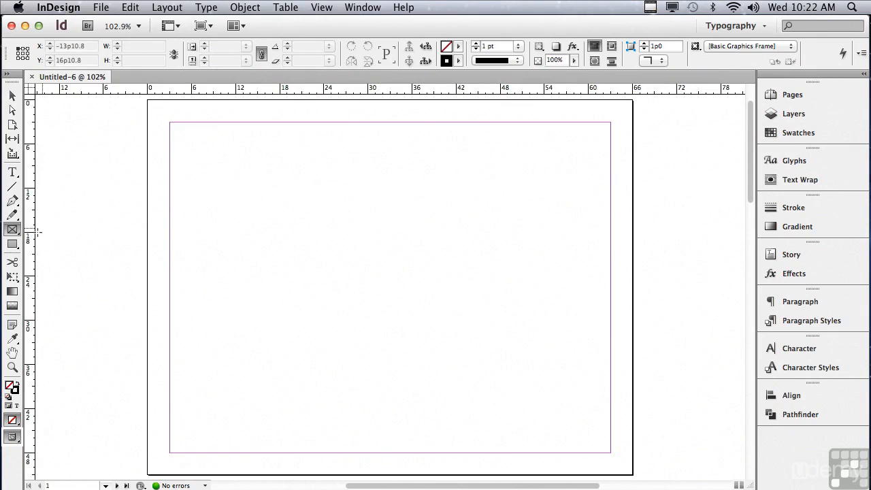
Step: Start drawing a rectangle grid of three rows and four columns with the Rectangle tool, spanning the page margins at 60p0 by 45p0
left_click(11, 244)
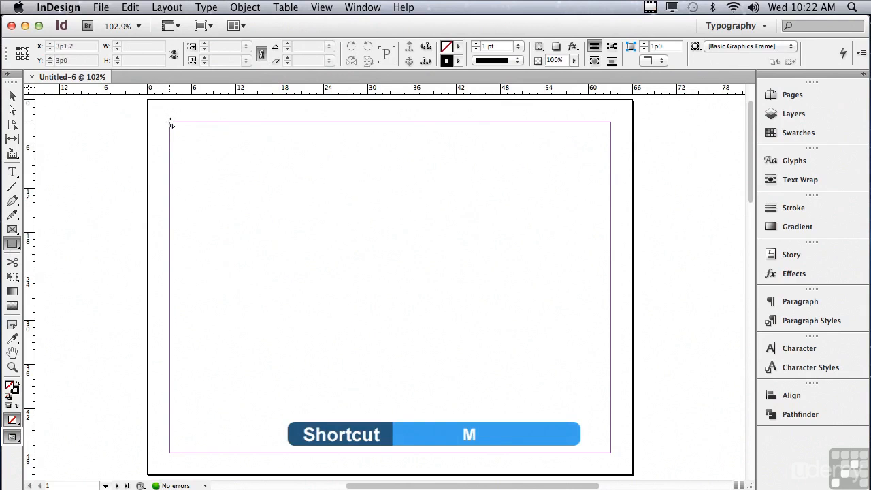
mouse_move(171, 123)
left_mouse_down()
mouse_move(460, 317)
mouse_move(582, 440)
mouse_move(612, 454)
left_mouse_up()
key("Up")
key("Up")
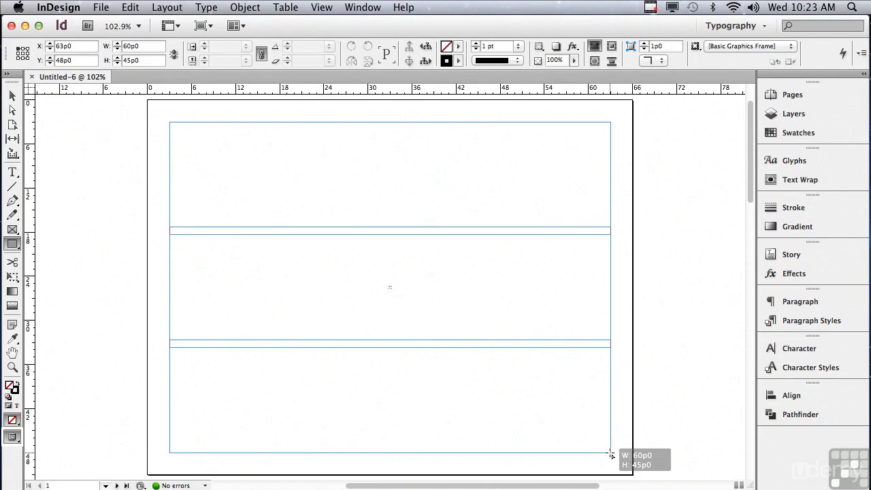
key("Right")
left_click_drag(612, 454, 611, 454)
key("Right")
key("Right")
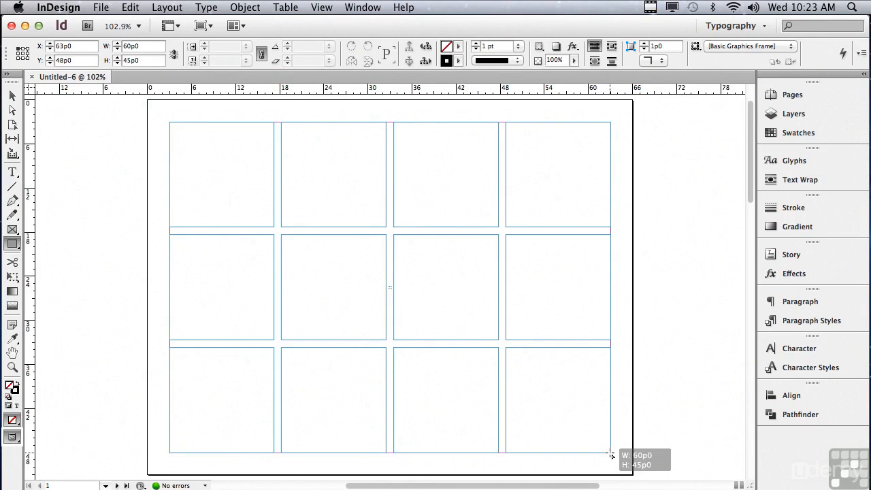
left_click_drag(612, 455, 611, 454)
Step: Reduce the rectangle grid to three columns by three rows, complete it, and undo it
key("Left")
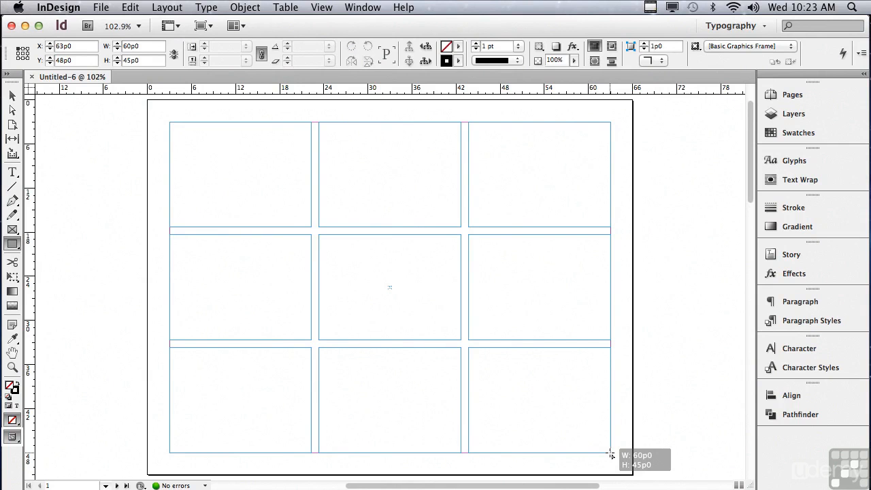
key("Down")
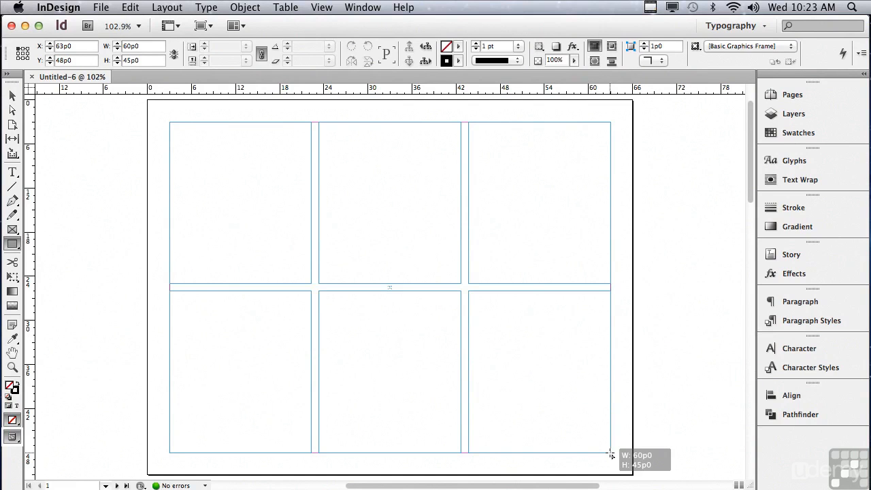
key("Up")
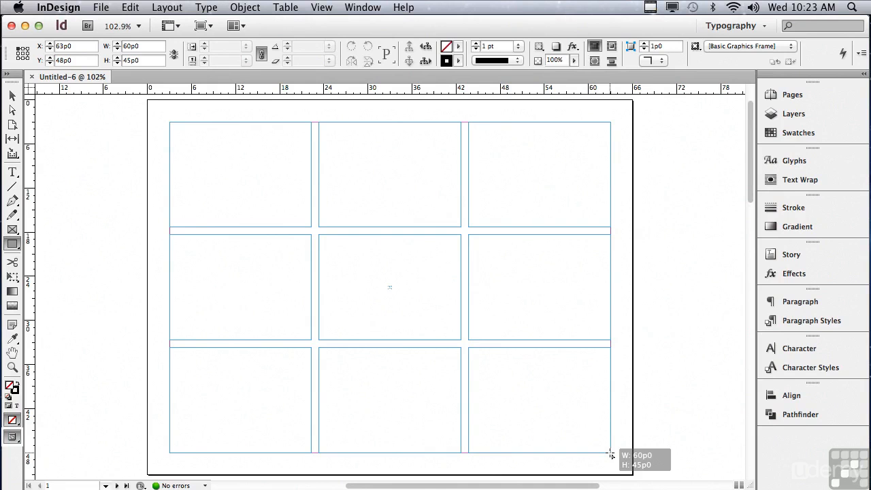
left_click_drag(611, 455, 611, 454)
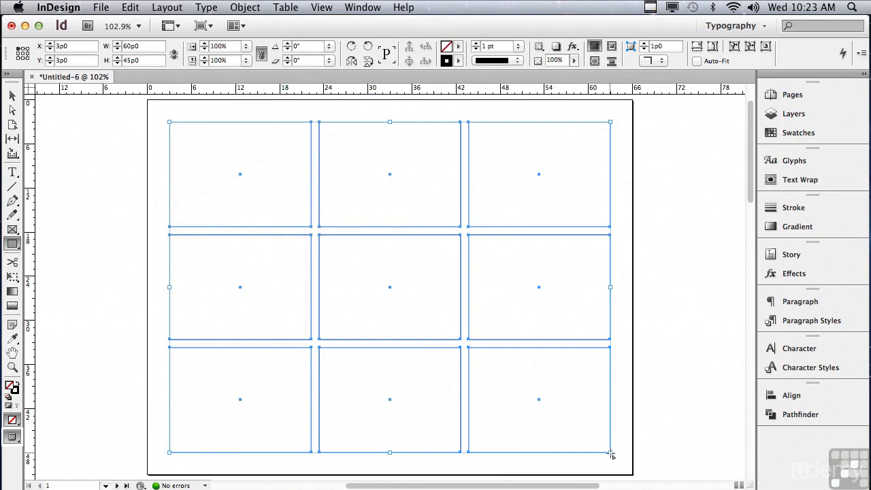
key("super+z")
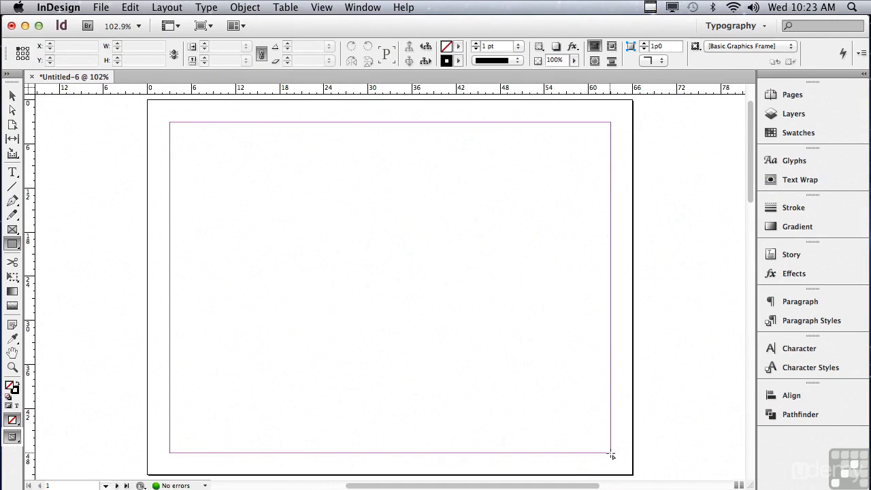
Step: Open Mini Bridge and move it to the lower part of the page so the layout area is free
left_click(370, 8)
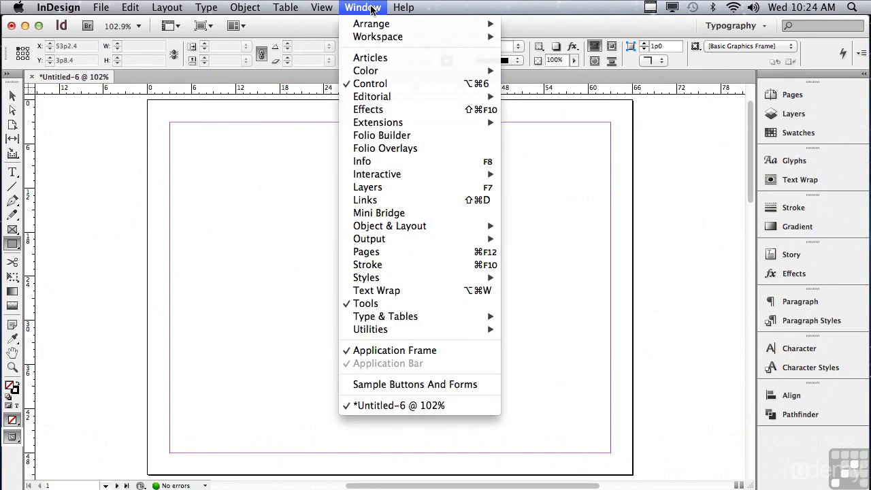
left_click(369, 208)
left_click_drag(453, 183, 461, 346)
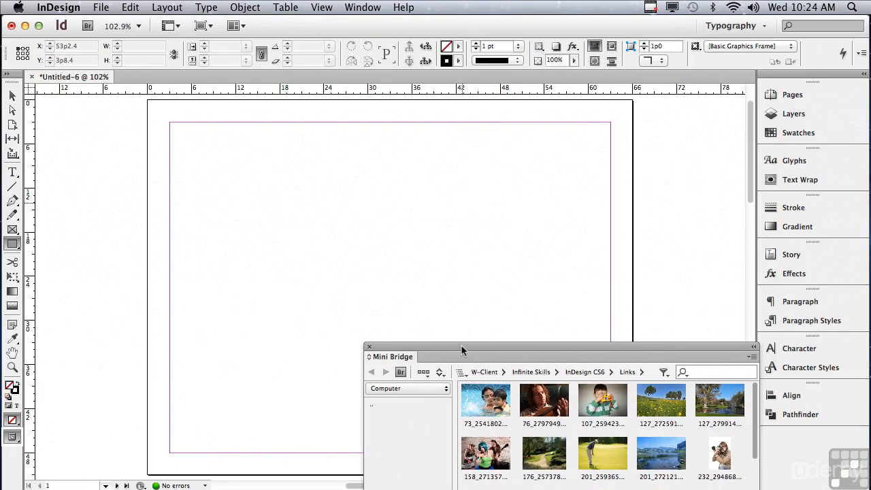
Step: Load the first nine images of the Links folder into the place cursor and close Mini Bridge
left_click(481, 400)
left_click(667, 454, "shift")
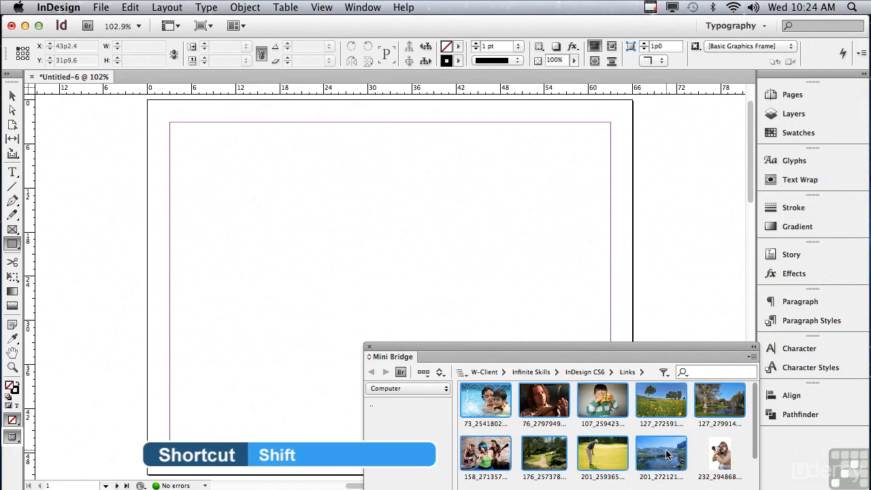
left_click_drag(592, 396, 519, 237)
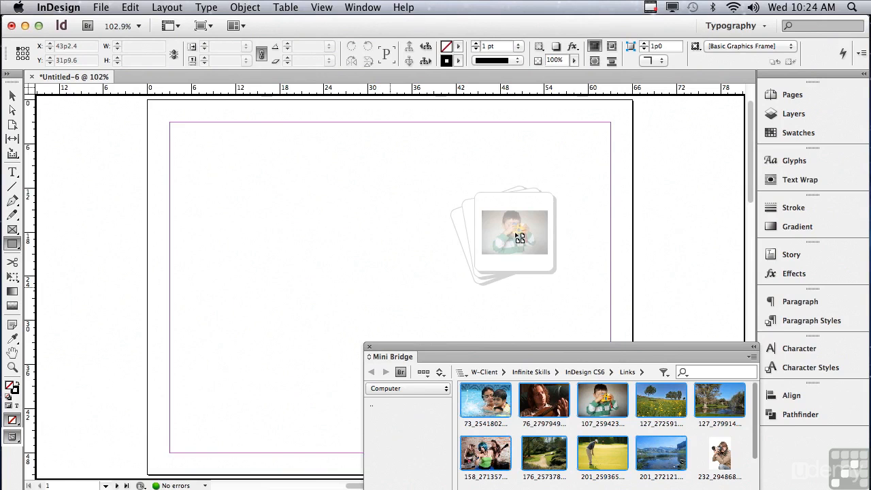
left_click_drag(519, 238, 514, 233)
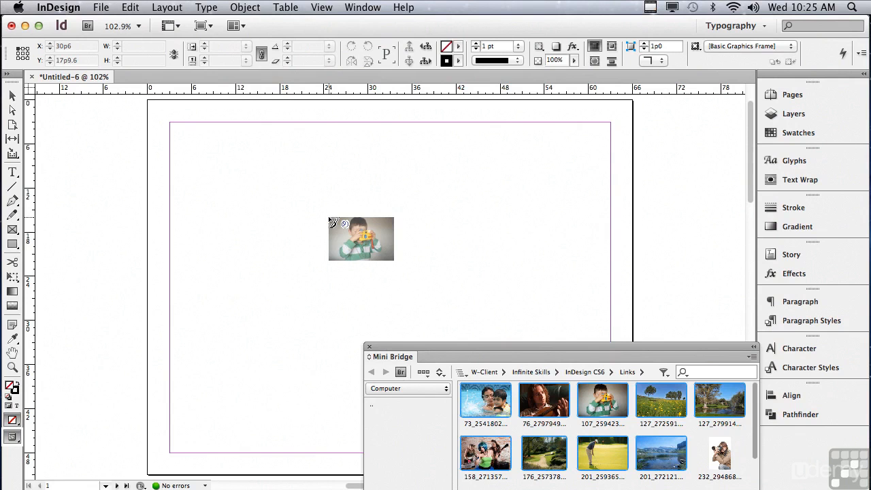
left_click_drag(332, 222, 370, 349)
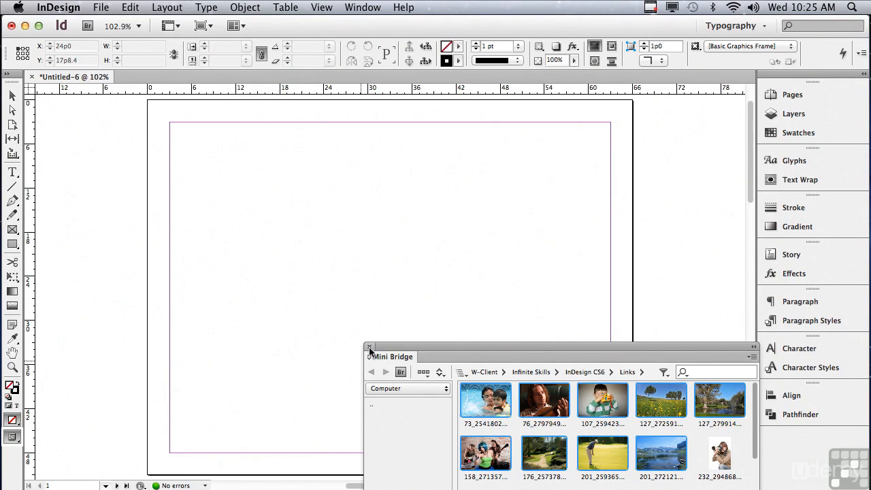
left_click(368, 346)
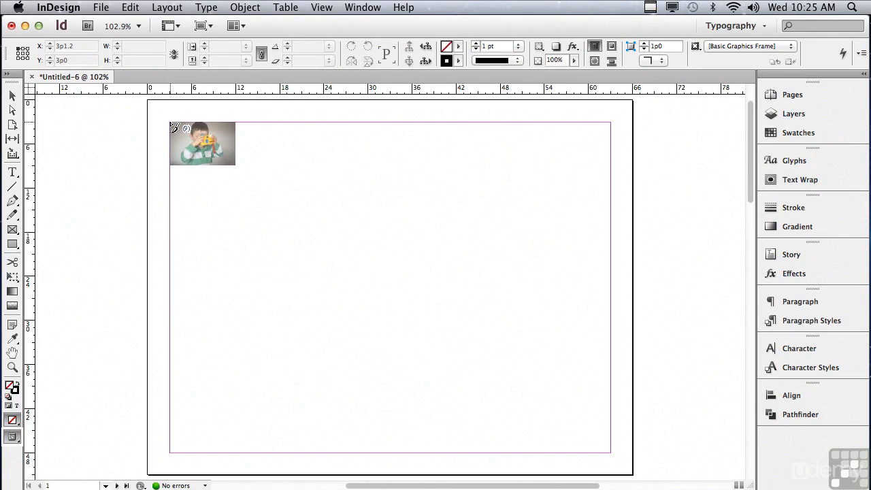
Step: Place the nine loaded images as a three-by-three grid spanning the first page's margins, 60p0 by 45p0
left_click_drag(172, 125, 612, 455)
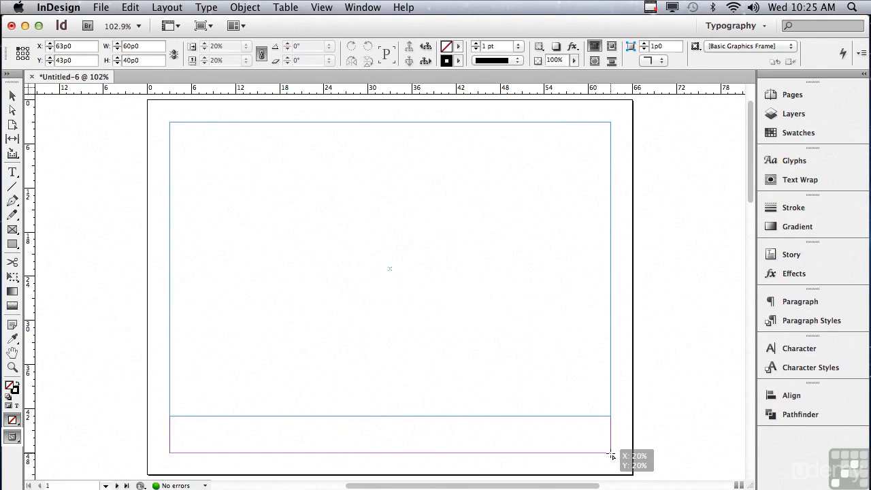
left_click_drag(611, 455, 611, 456)
key("Up")
key("Up")
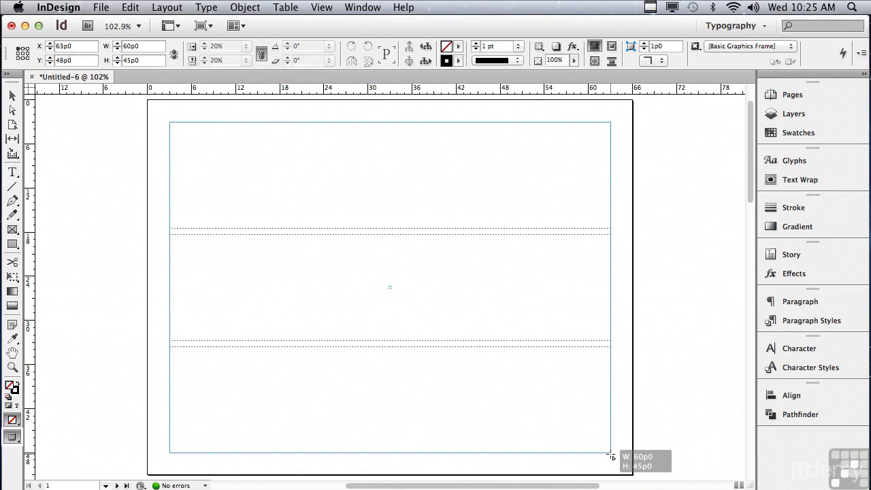
left_click_drag(611, 456, 612, 456)
key("Right")
key("Right")
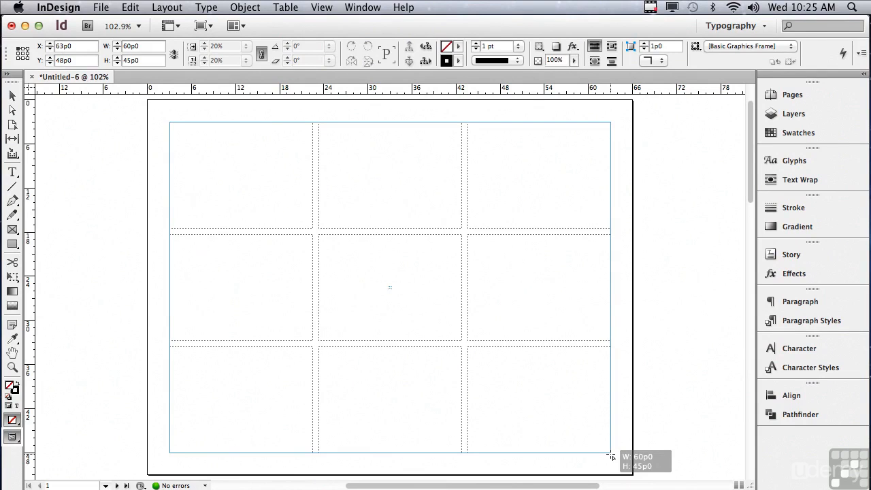
left_click_drag(612, 456, 612, 456)
key("Left")
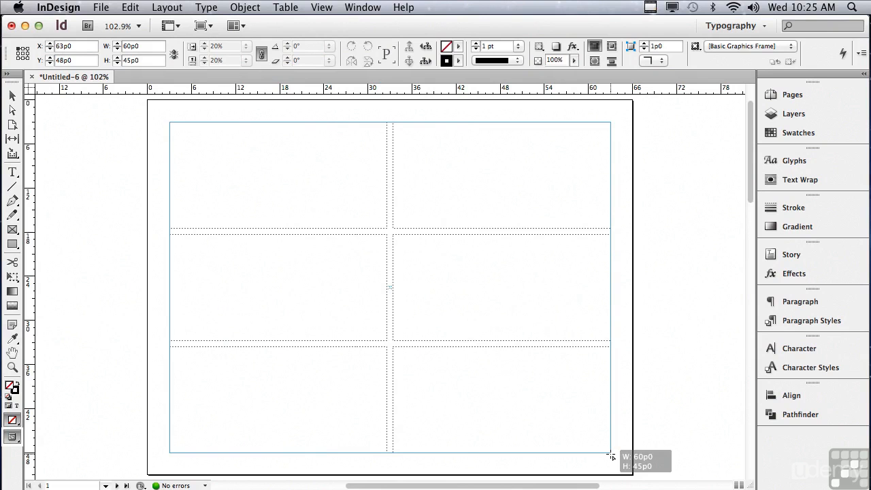
key("Right")
left_click_drag(611, 455, 609, 455)
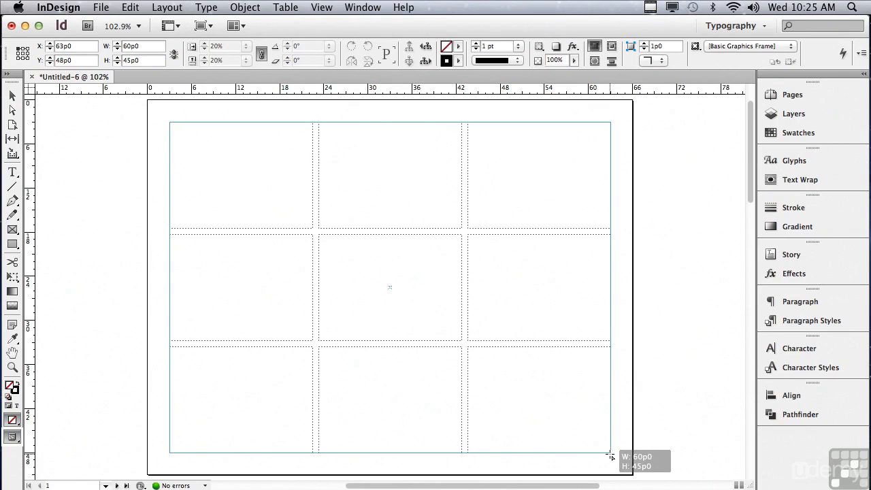
left_click_drag(611, 456, 611, 456)
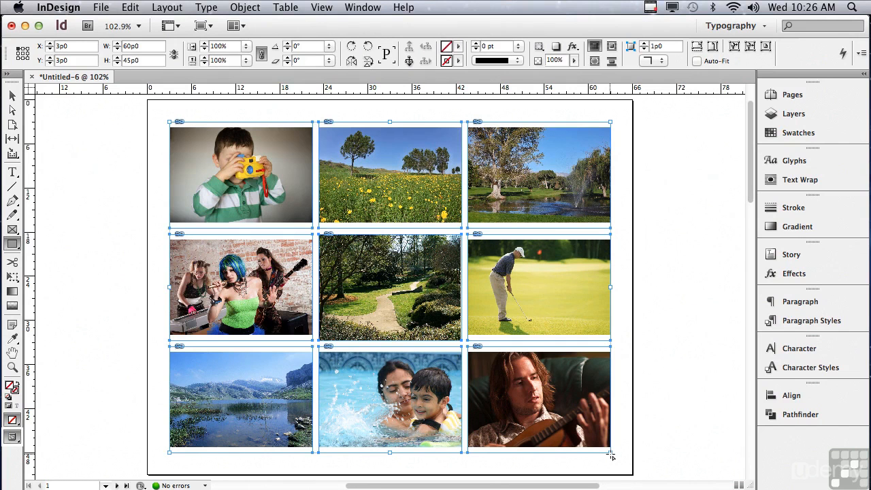
Step: On page 2, start drawing ellipses with the Ellipse tool across the margins at 60p0 by 45p0, split into three rows
left_click_drag(753, 202, 738, 325)
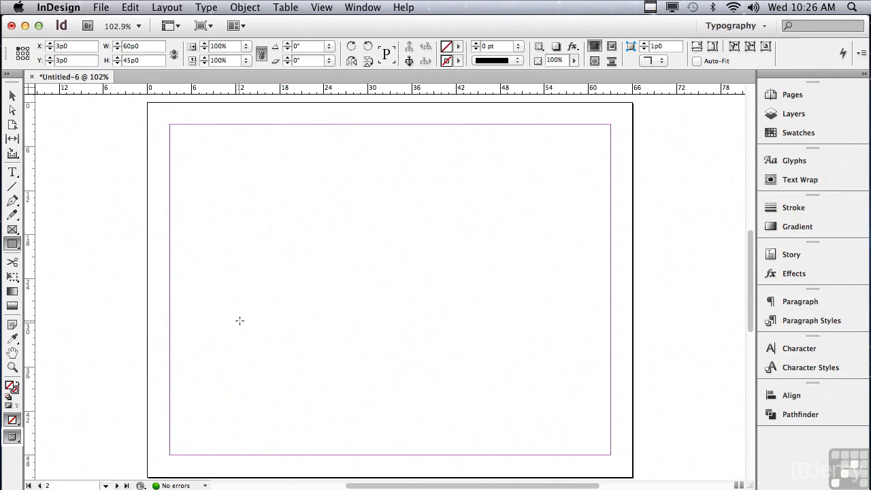
left_click(12, 248)
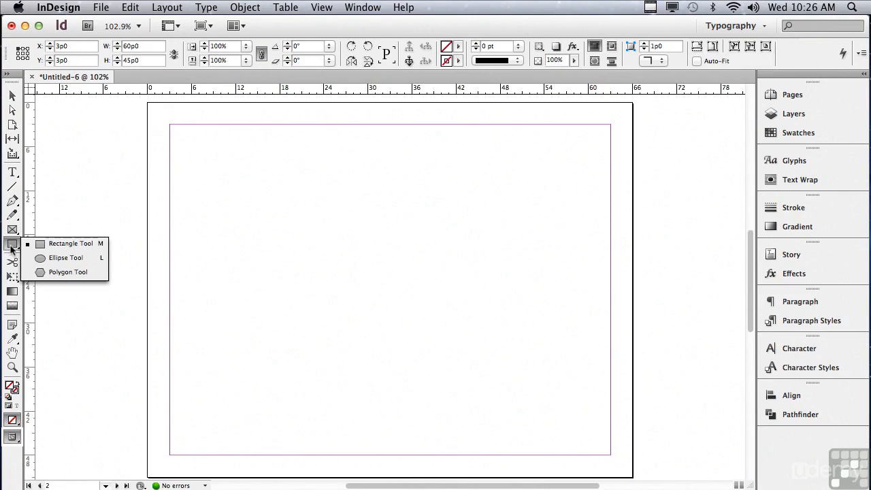
left_click(41, 259)
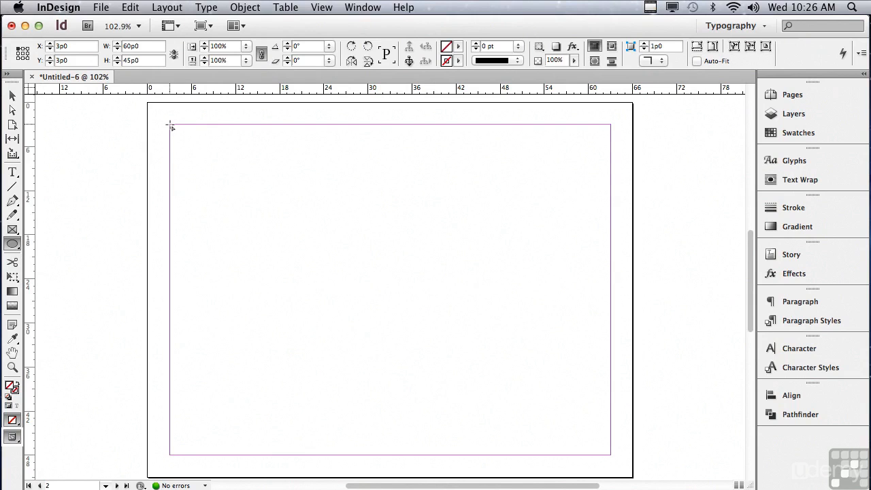
left_click_drag(171, 126, 612, 456)
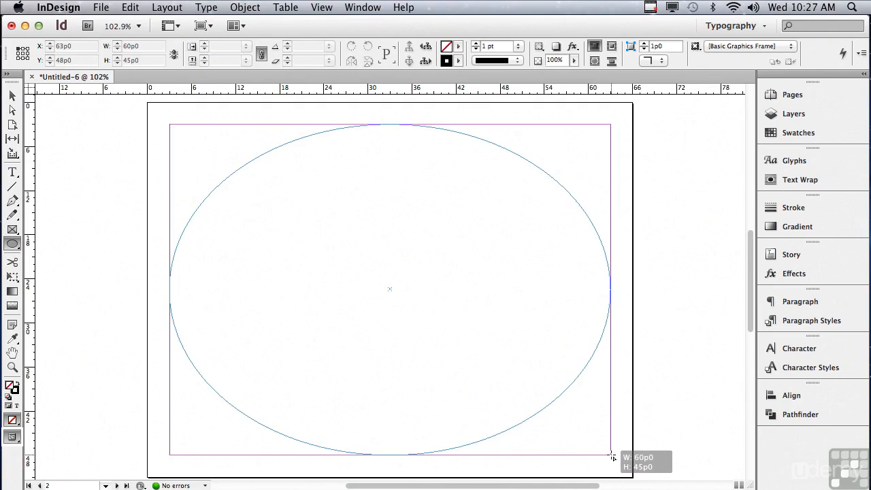
left_click_drag(611, 457, 609, 458)
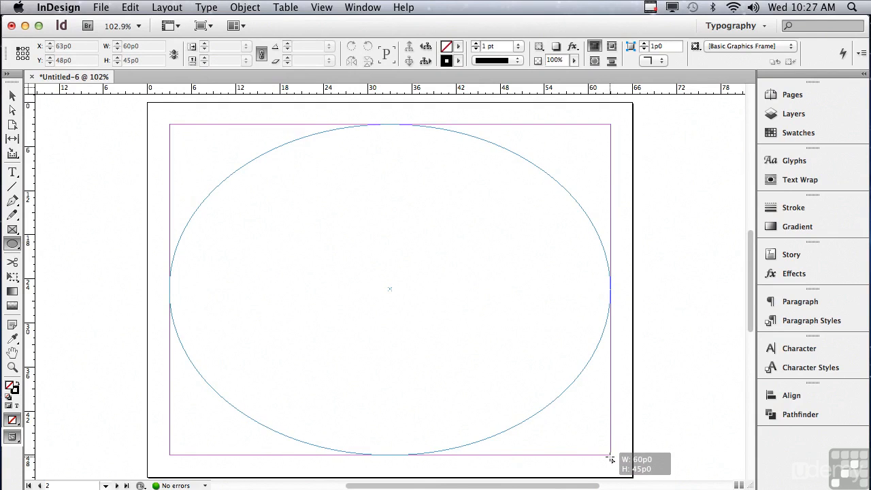
key("Up")
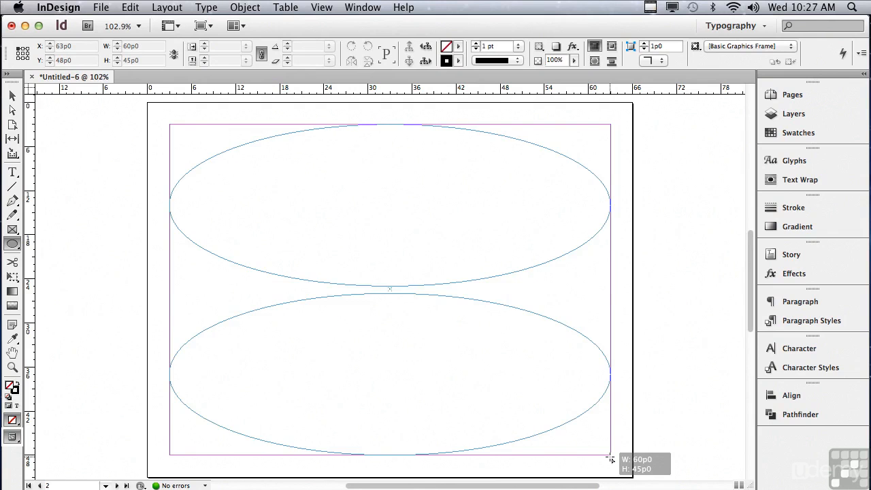
key("Up")
key("Up")
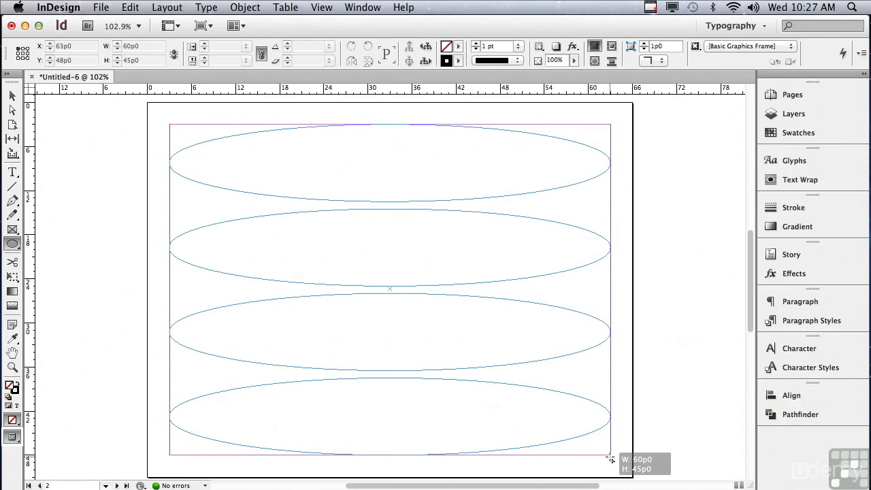
key("Down")
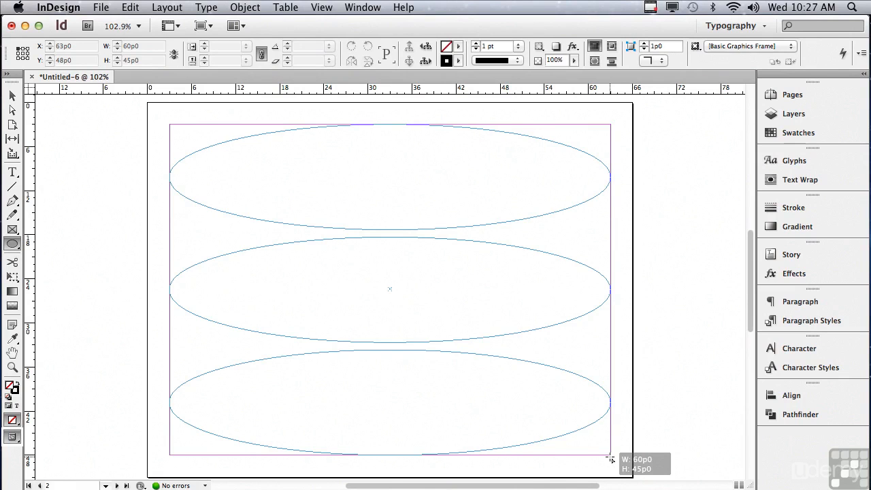
Step: Divide the ellipse rows into four columns and complete the grid of circles
key("Right")
key("Right")
key("Right")
key("Left")
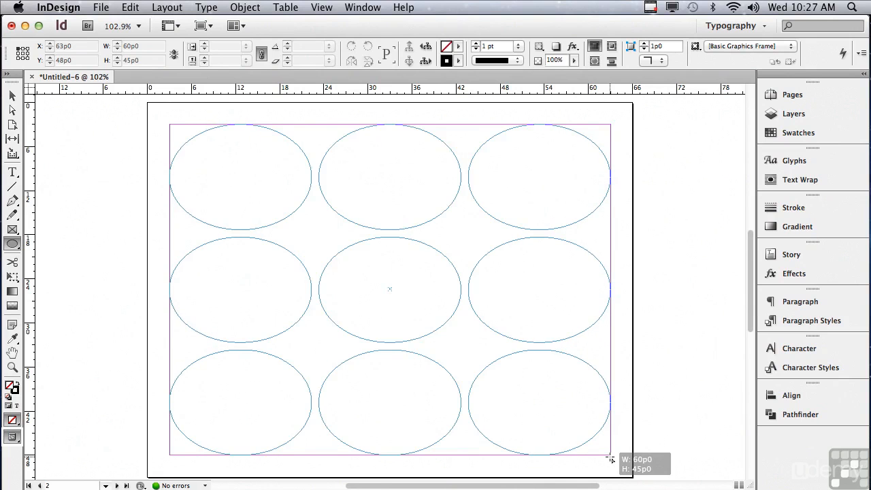
key("Right")
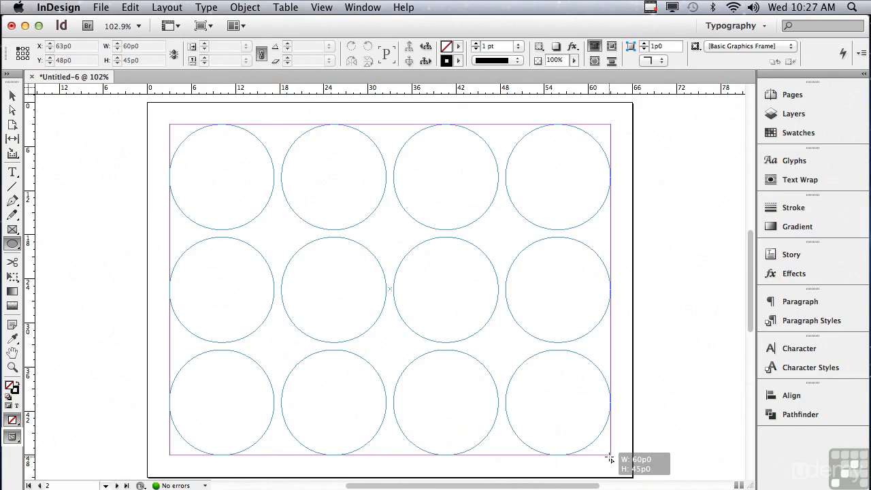
left_click_drag(610, 460, 611, 460)
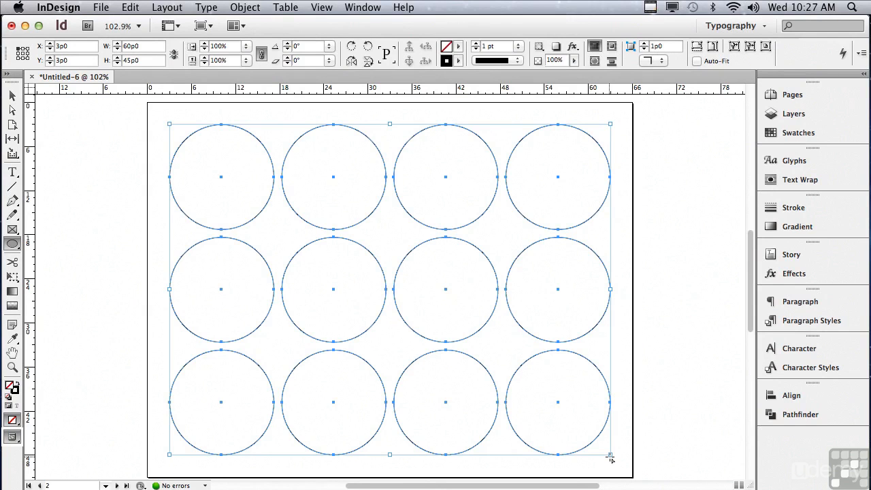
Step: Undo the grid of circles on page 2 and show the document grid
key("super+z")
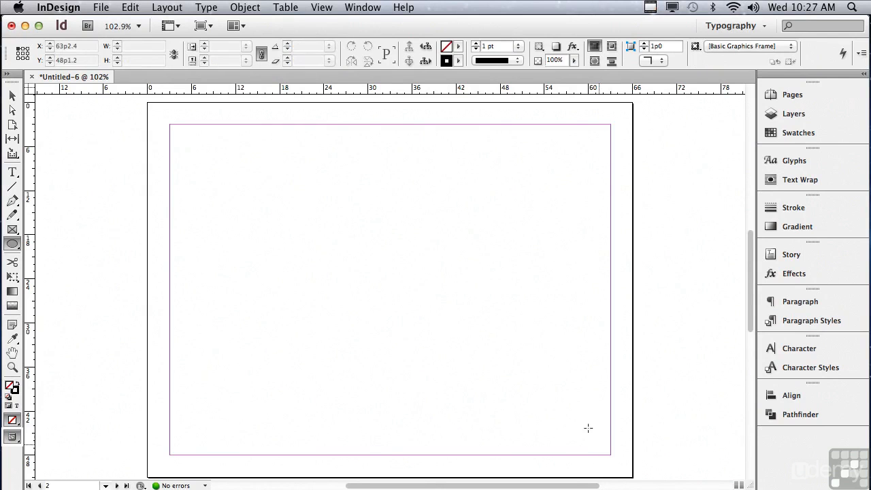
left_click(322, 8)
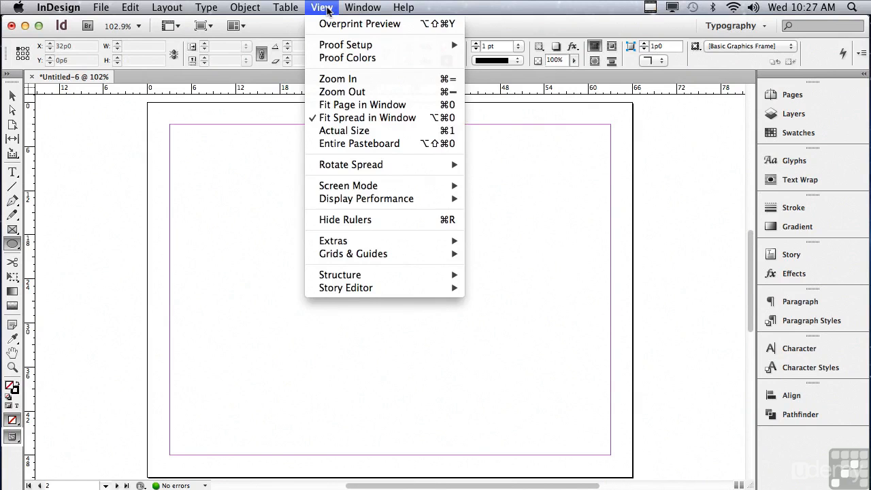
mouse_move(341, 249)
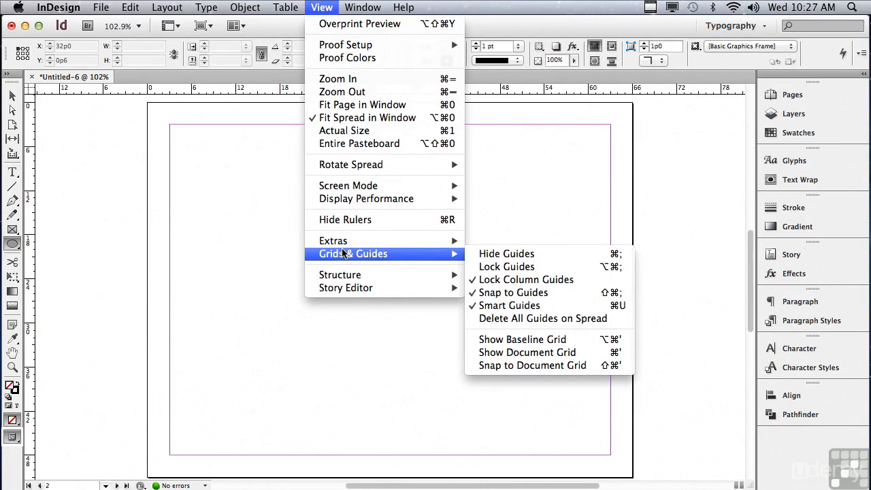
left_click(502, 353)
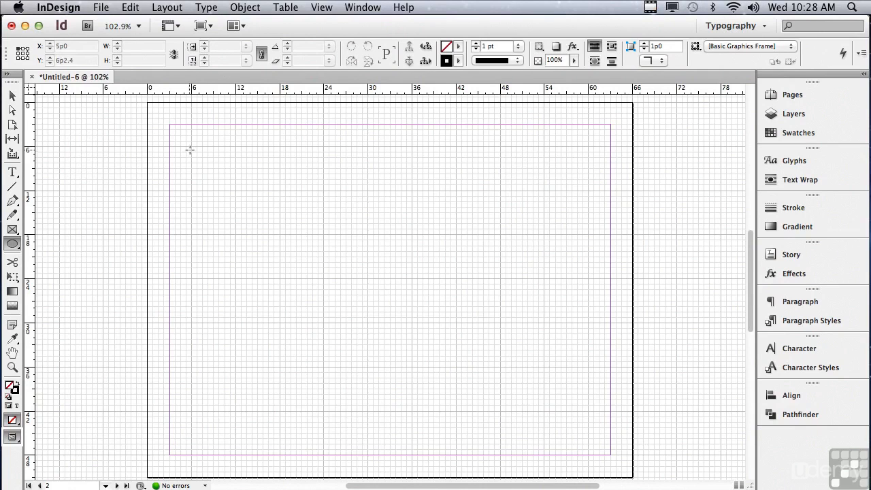
Step: Draw and delete a trial ellipse about 9p7 by 10p0, and turn on snapping to the document grid
left_click_drag(194, 149, 263, 224)
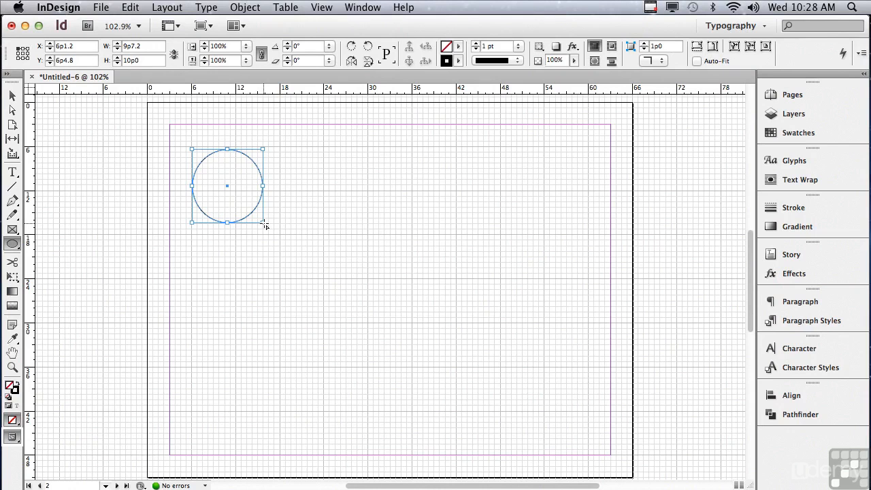
key("Delete")
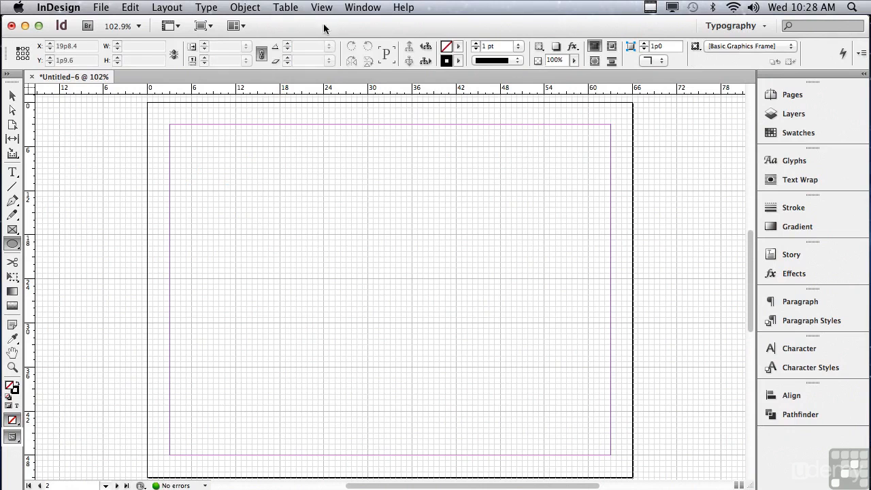
left_click(326, 8)
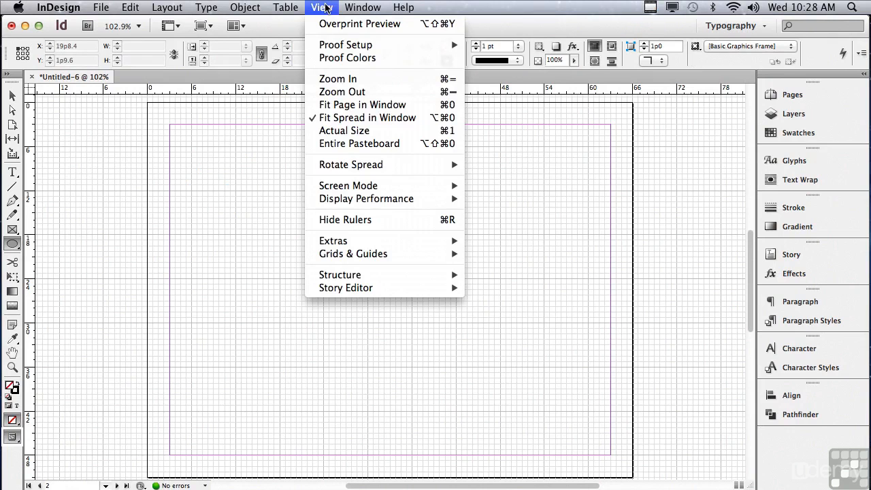
mouse_move(341, 255)
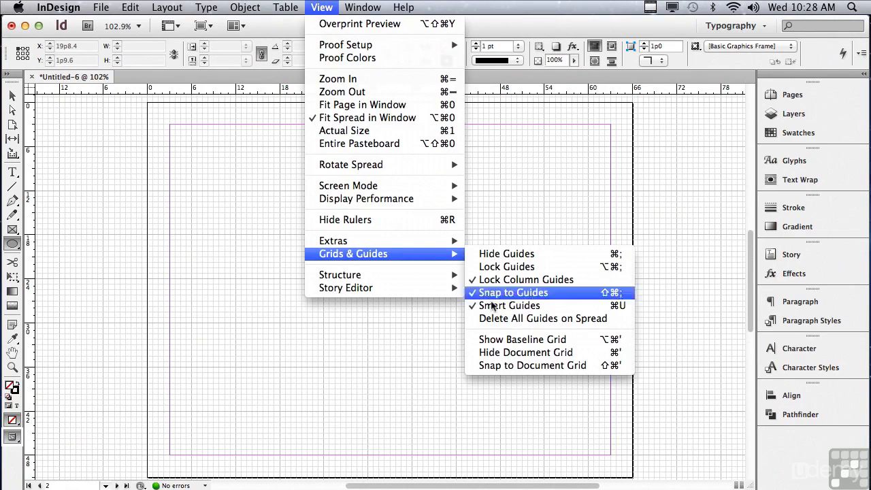
left_click(502, 366)
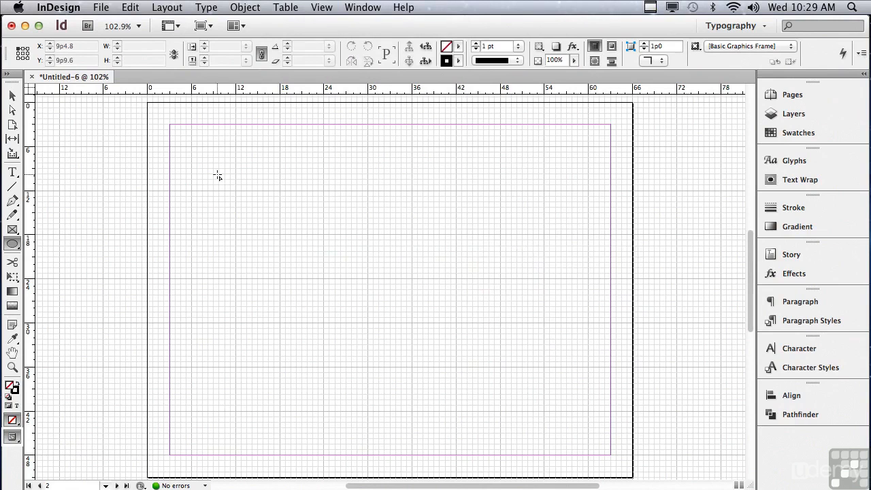
Step: Draw a row of four 5p3 circles snapped to the grid at X 6p0, 12p0, 18p0 and 24p0, with Y 6p0
left_click_drag(191, 146, 231, 184)
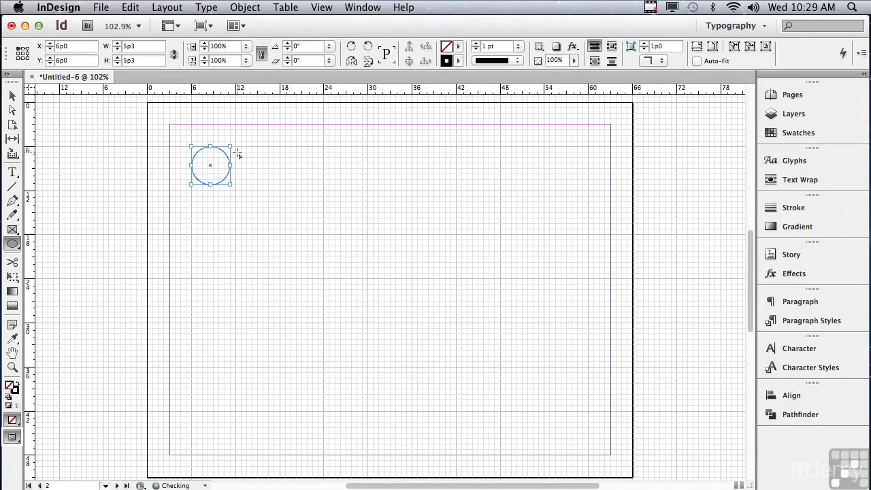
left_click_drag(236, 147, 274, 183)
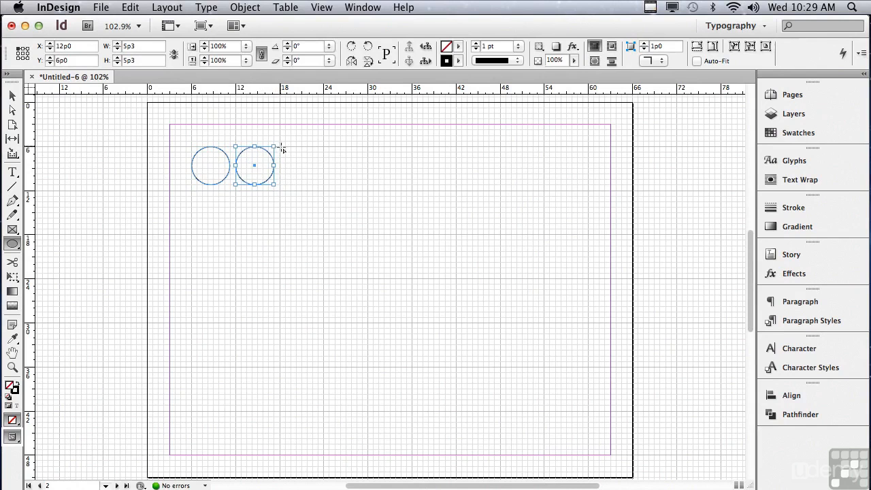
left_click_drag(279, 146, 320, 187)
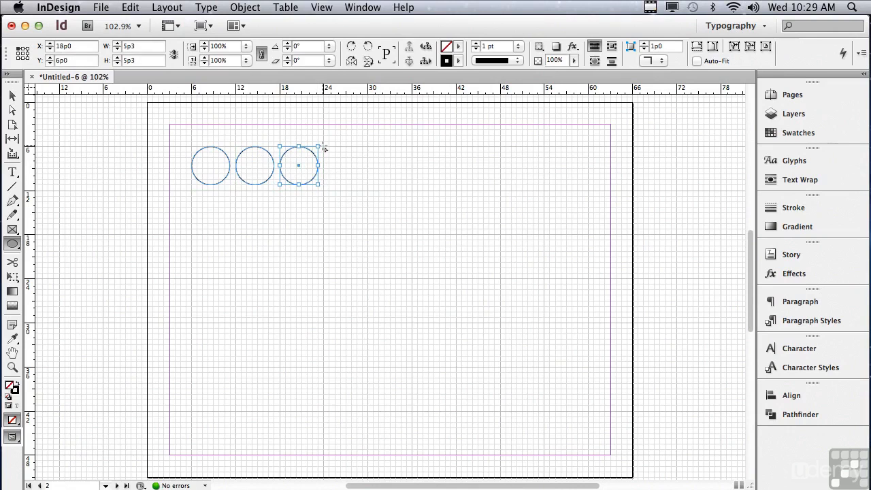
left_click_drag(325, 147, 362, 188)
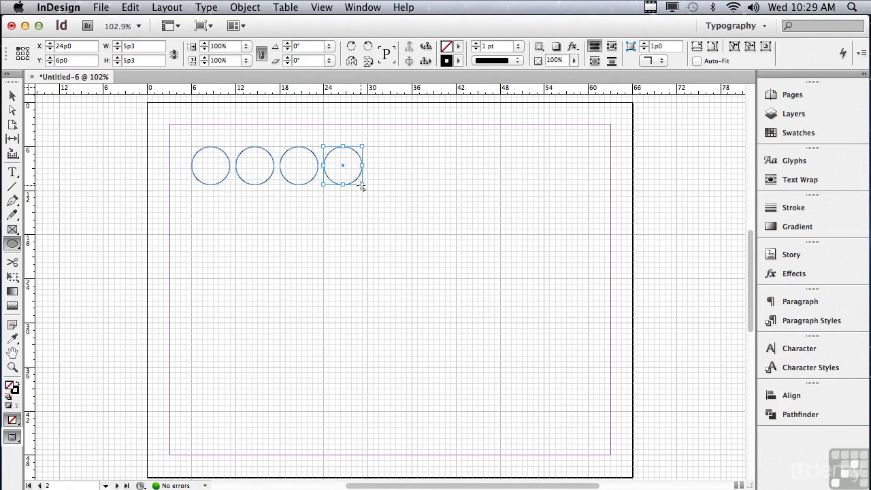
Step: Hide the document grid and add a fifth 5p3 circle to the row at X 30p0, Y 6p0
left_click(315, 8)
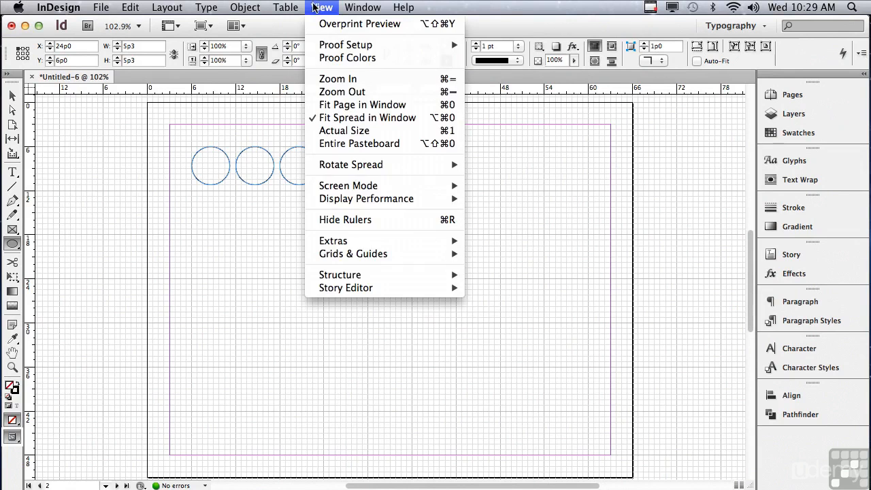
mouse_move(353, 257)
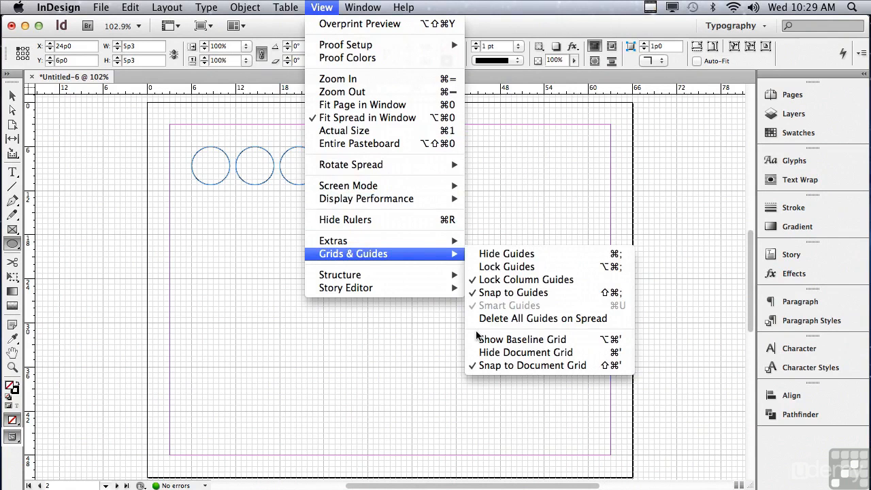
left_click(525, 352)
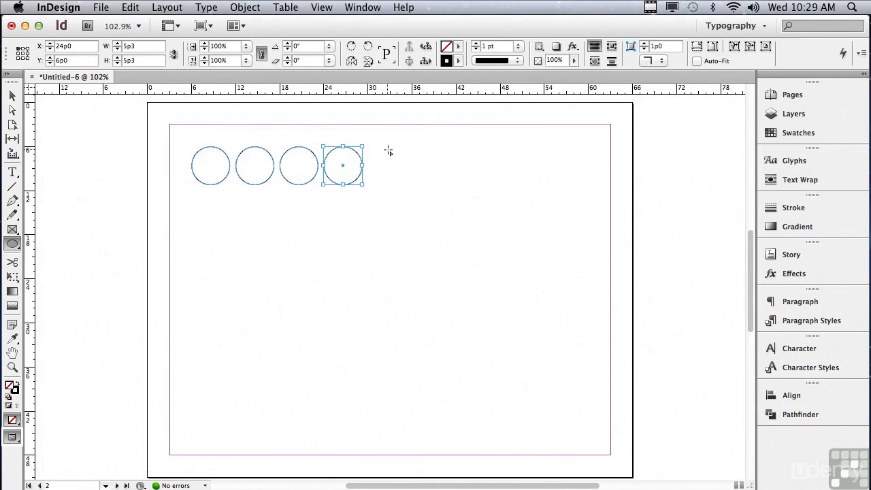
left_click_drag(369, 148, 407, 188)
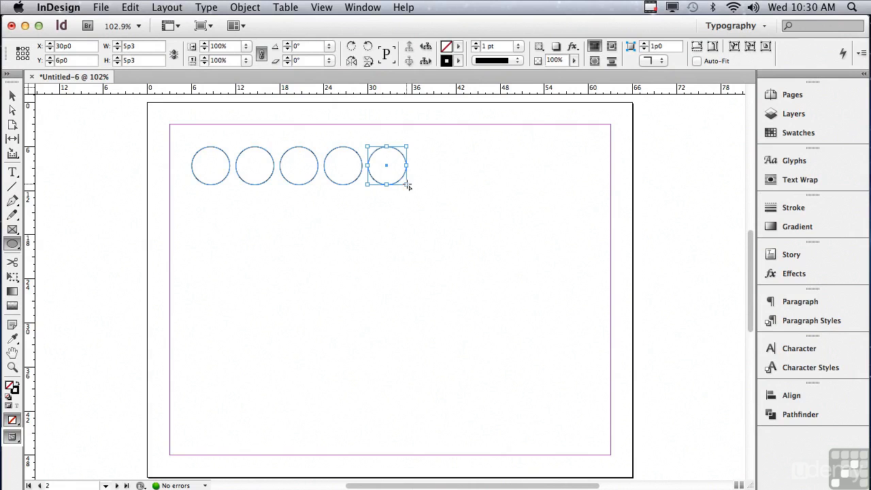
Step: Turn off snapping to the document grid and draw an ellipse about 11p6 by 11p5 beyond the fifth circle
left_click(324, 7)
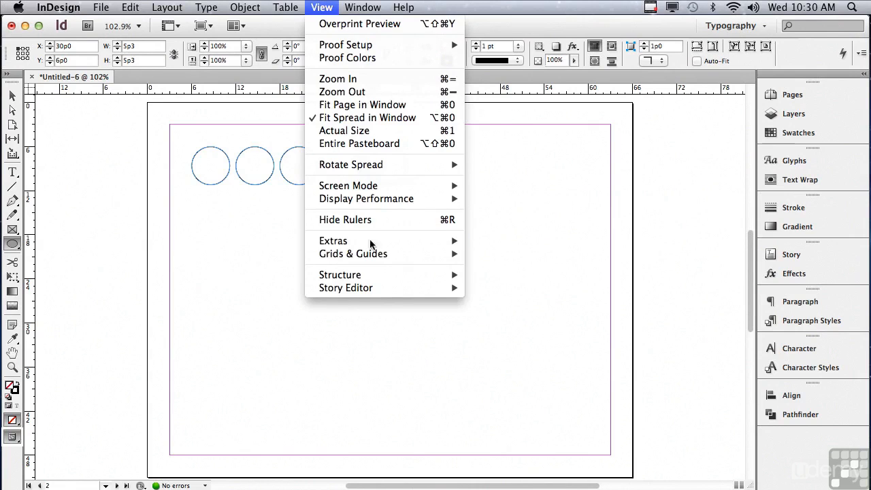
mouse_move(375, 256)
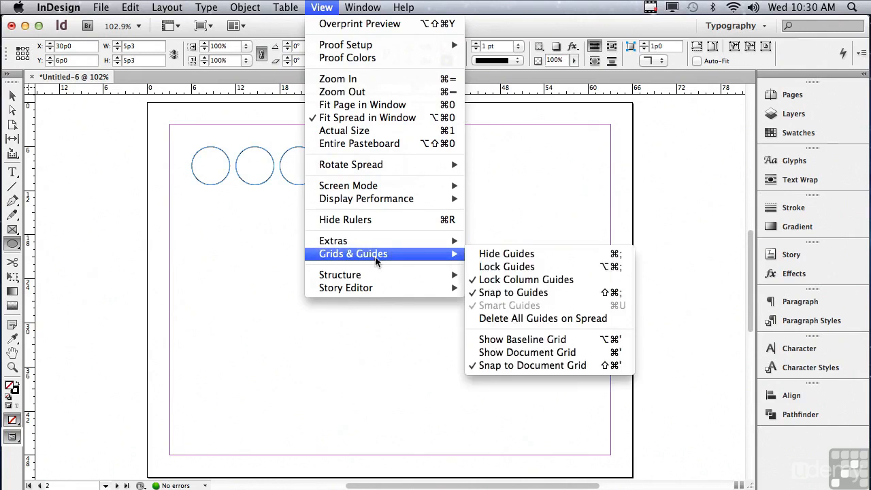
left_click(510, 366)
left_click_drag(462, 178, 514, 230)
Step: On page 3, draw a rectangle with the Rectangle tool spanning the margins at 60p0 by 45p0
left_click_drag(748, 260, 731, 395)
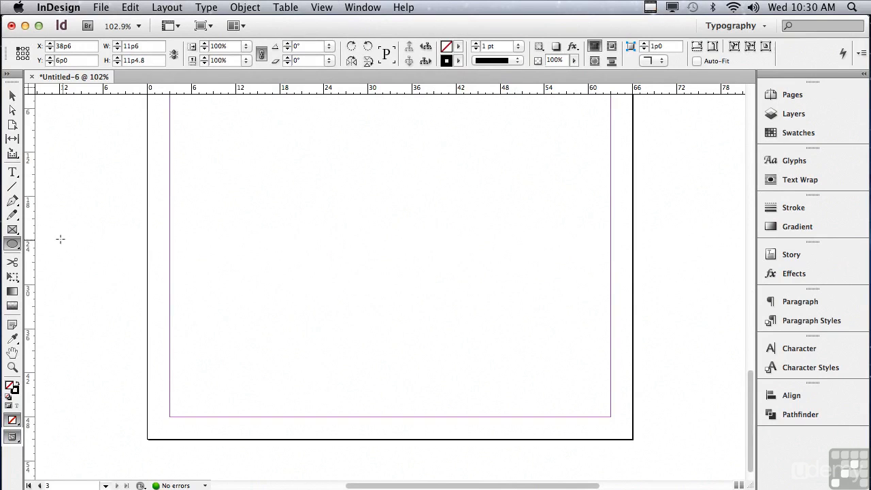
left_click(13, 245)
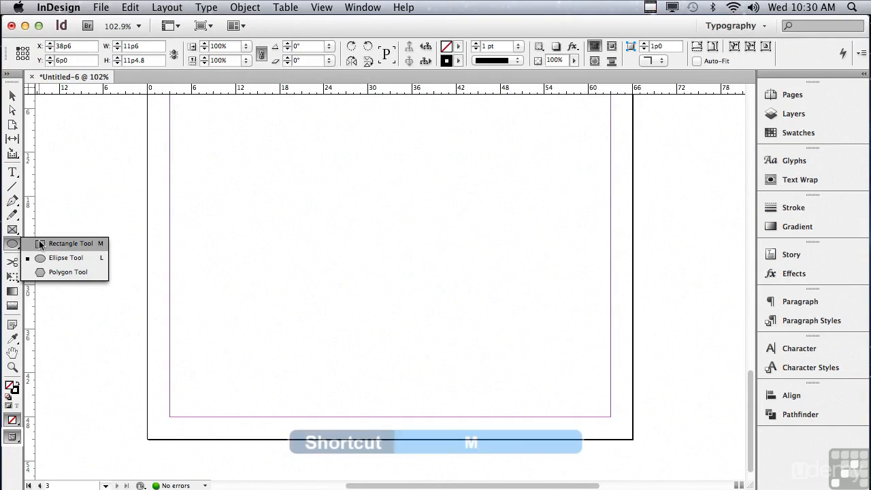
left_click(39, 244)
scroll(748, 400, "up", 3)
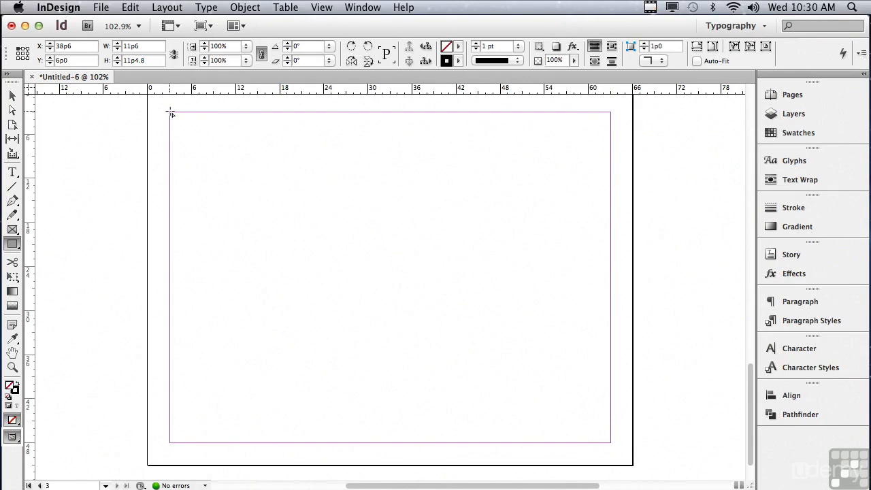
mouse_move(170, 112)
left_mouse_down()
mouse_move(525, 345)
mouse_move(611, 445)
left_mouse_up()
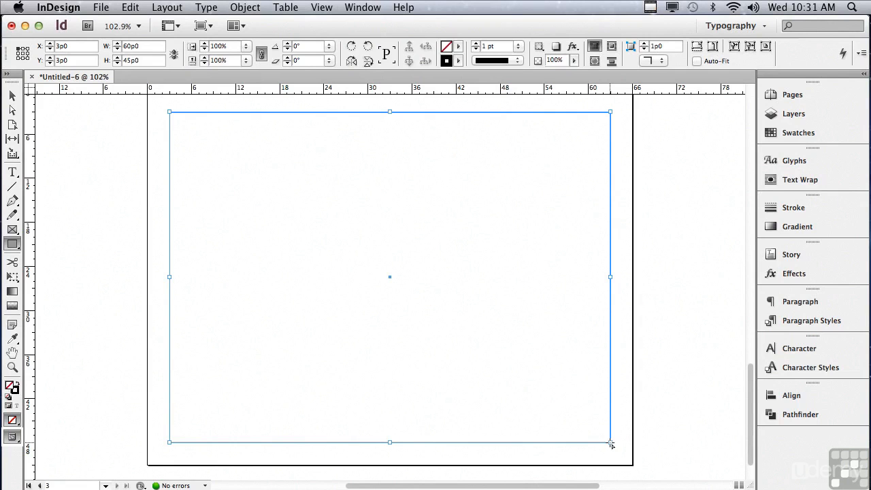
Step: Show the available scripts and expand the JavaScript folder within the application's Samples
left_click(365, 7)
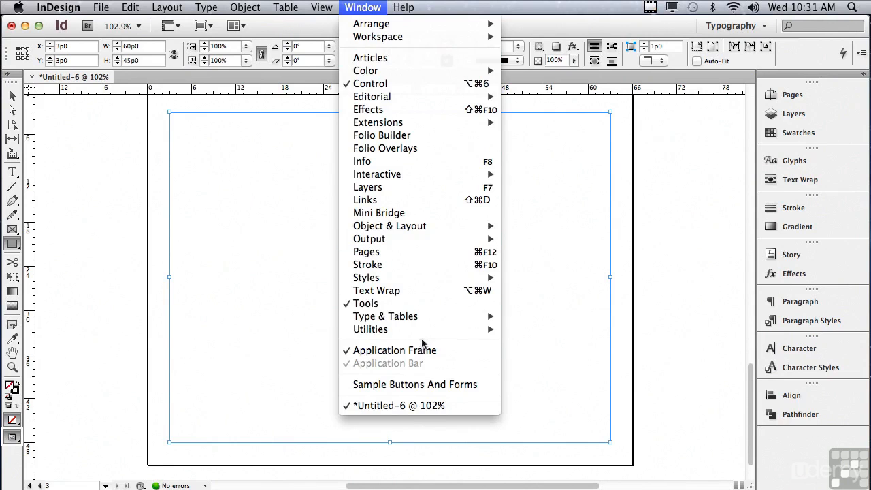
mouse_move(421, 333)
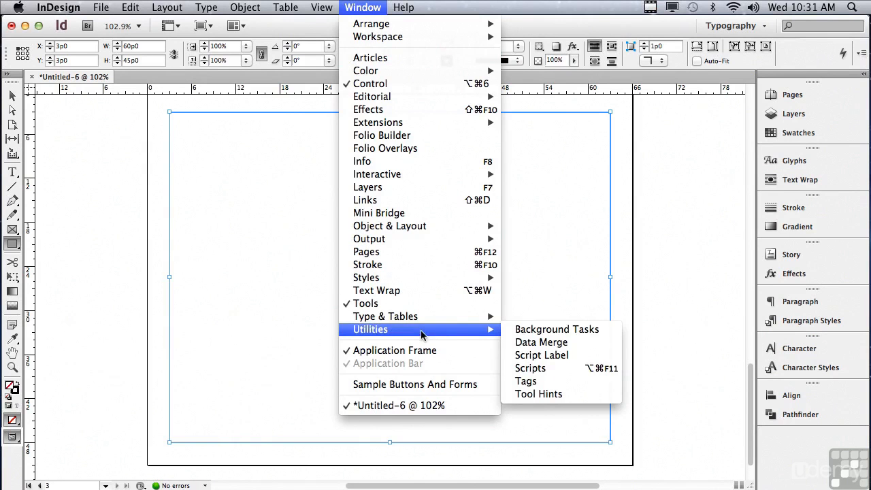
left_click(532, 368)
scroll(644, 298, "up", 2)
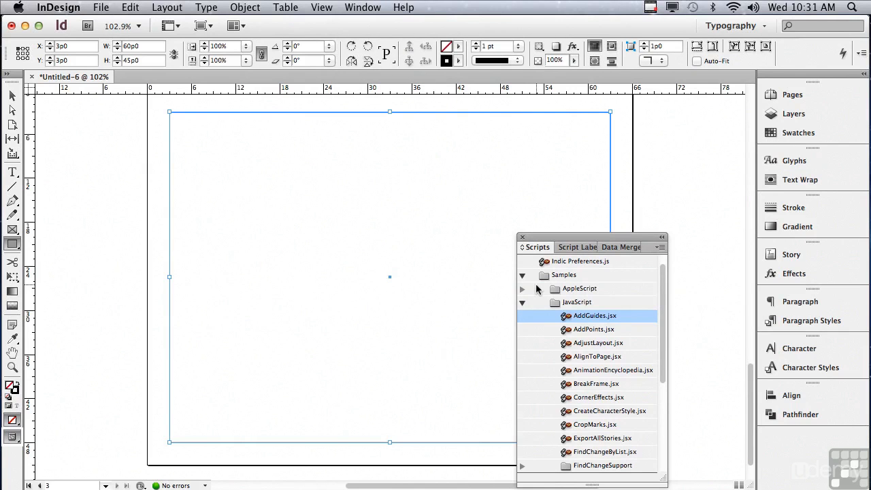
left_click(522, 302)
left_click(523, 289)
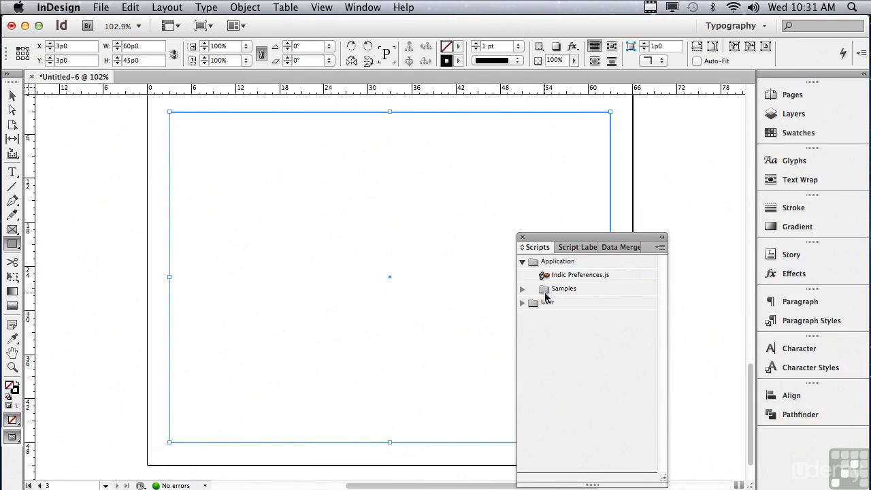
left_click(522, 290)
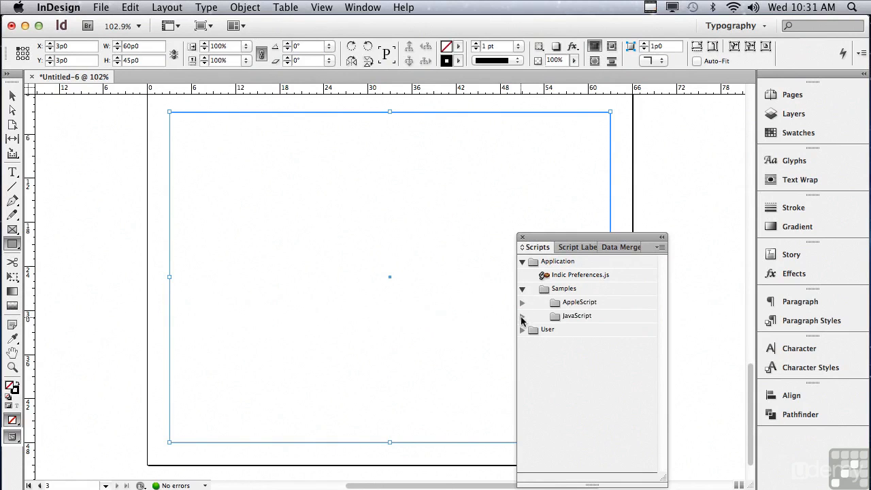
left_click(557, 318)
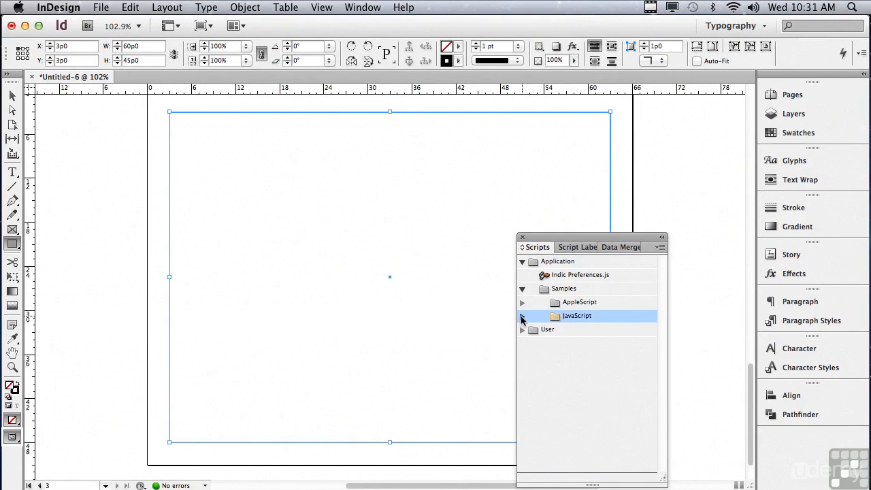
left_click(521, 316)
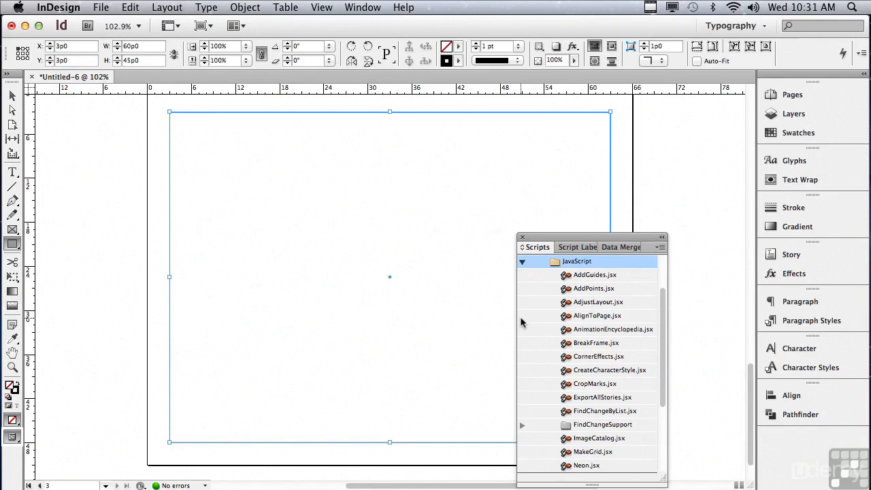
Step: Run MakeGrid.jsx on the page 3 rectangle with 3 rows, 3 columns and the Graphic frame type
double_click(588, 453)
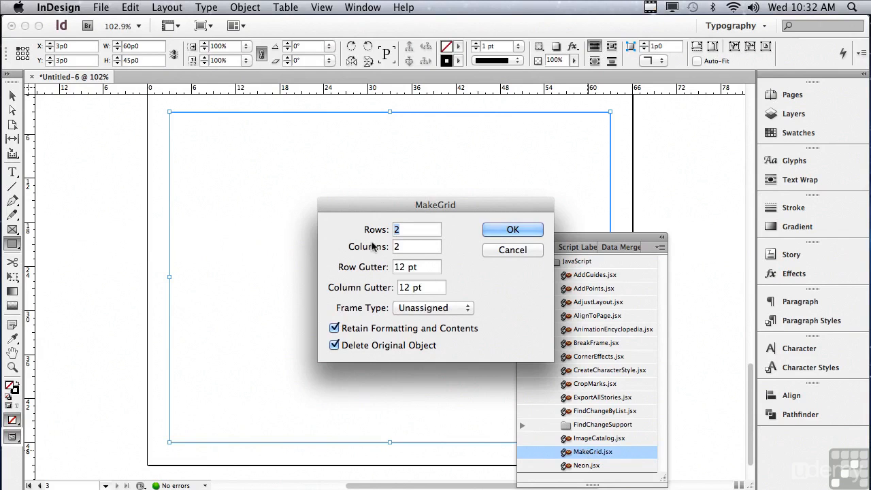
type("3")
left_click_drag(401, 246, 392, 250)
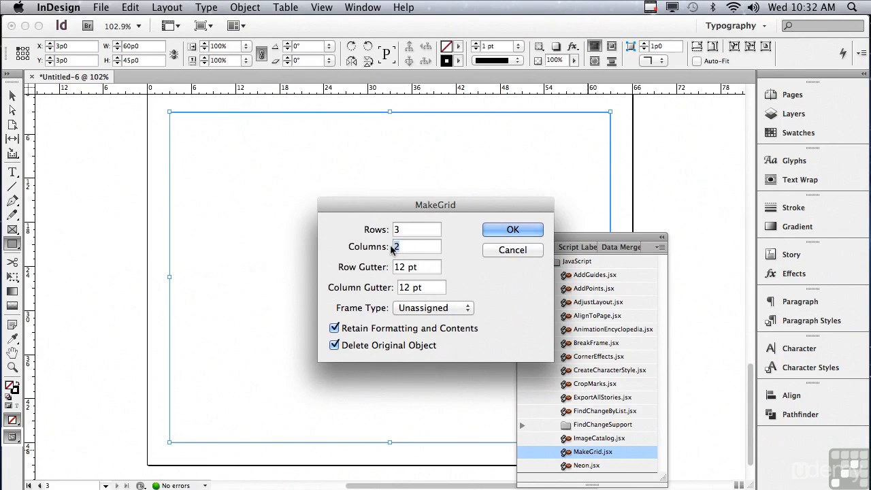
type("3")
left_click(419, 308)
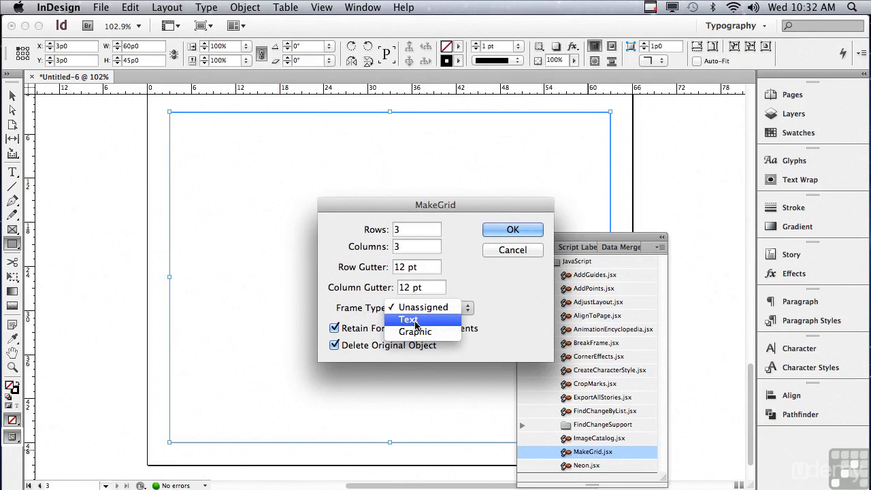
left_click(416, 332)
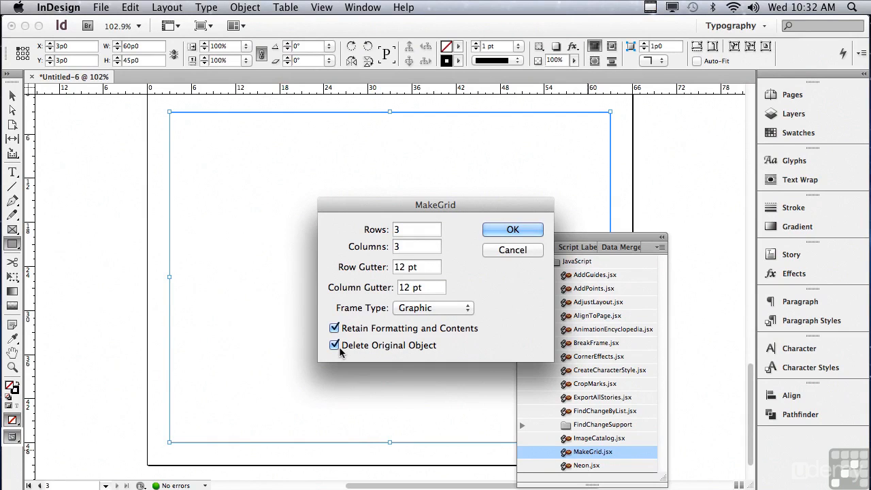
left_click(511, 229)
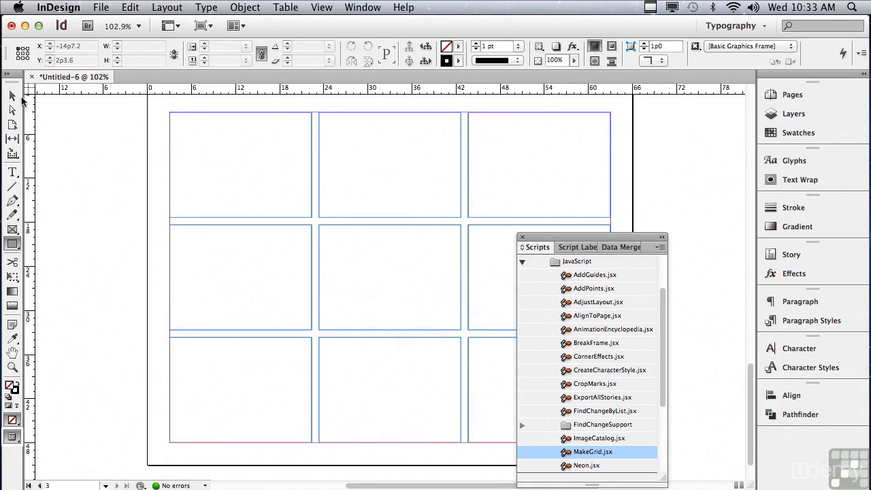
Step: Select all nine frames on page 3 and run AddGuides.jsx around each object at the top, left, bottom and right, without the centers
left_click(12, 97)
left_click_drag(151, 102, 677, 451)
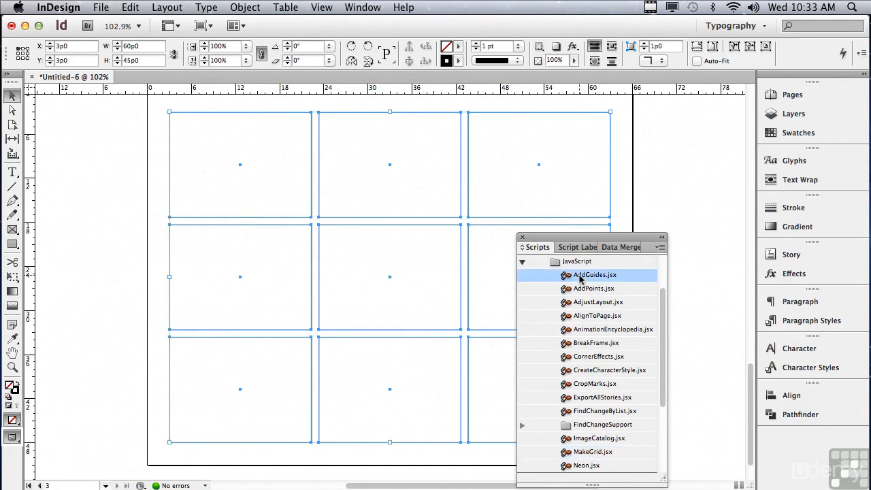
double_click(579, 276)
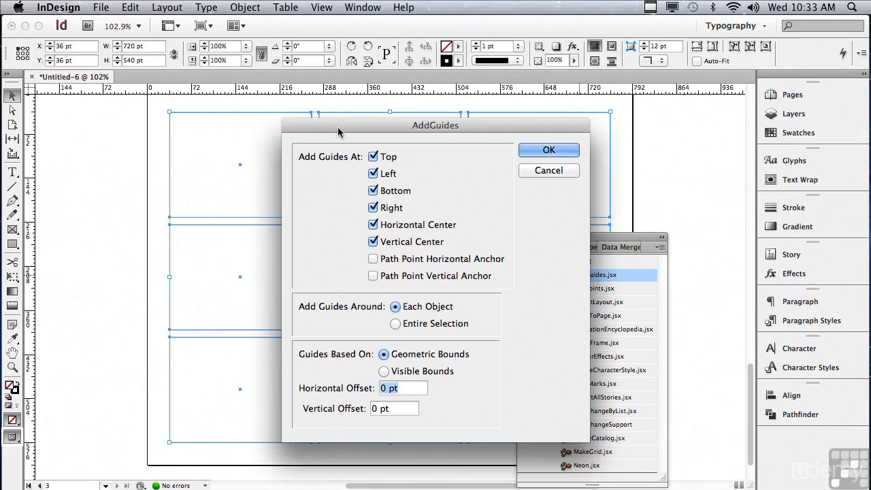
left_click_drag(338, 131, 532, 134)
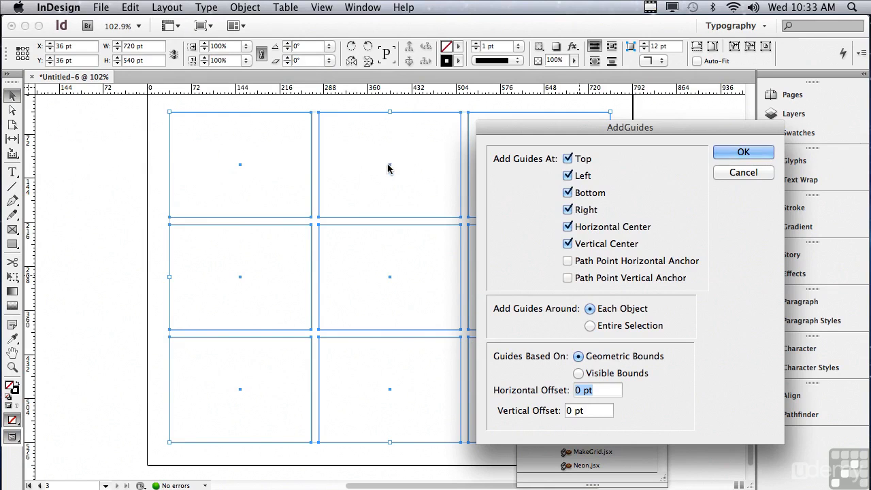
left_click(567, 227)
left_click(567, 244)
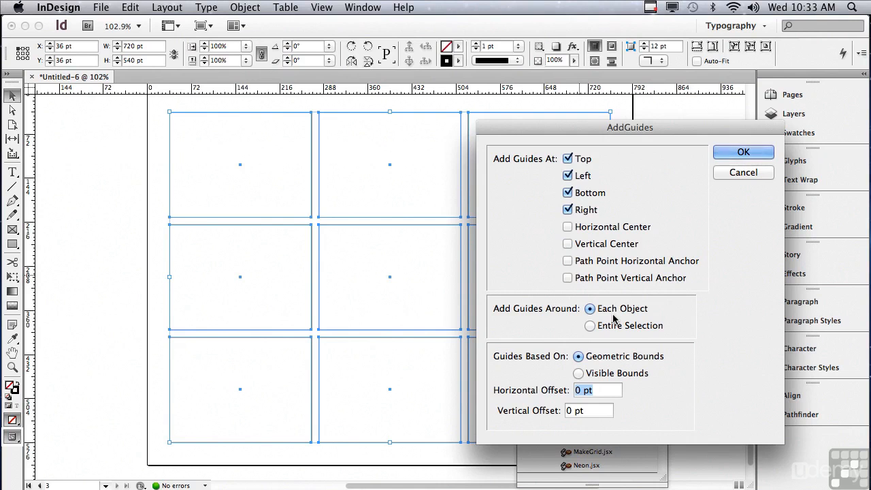
left_click(589, 325)
left_click(589, 309)
left_click(721, 154)
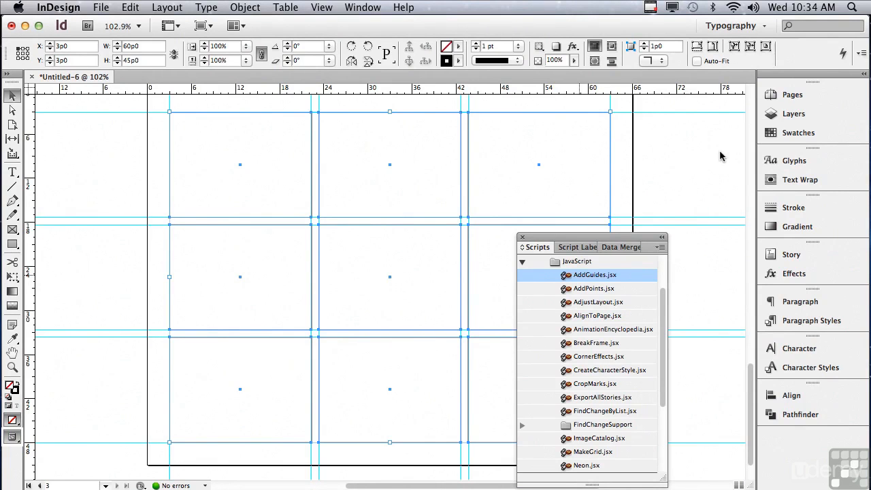
Step: Close the Scripts panel and delete the nine frames and all ruler guides from page 3
left_click(522, 238)
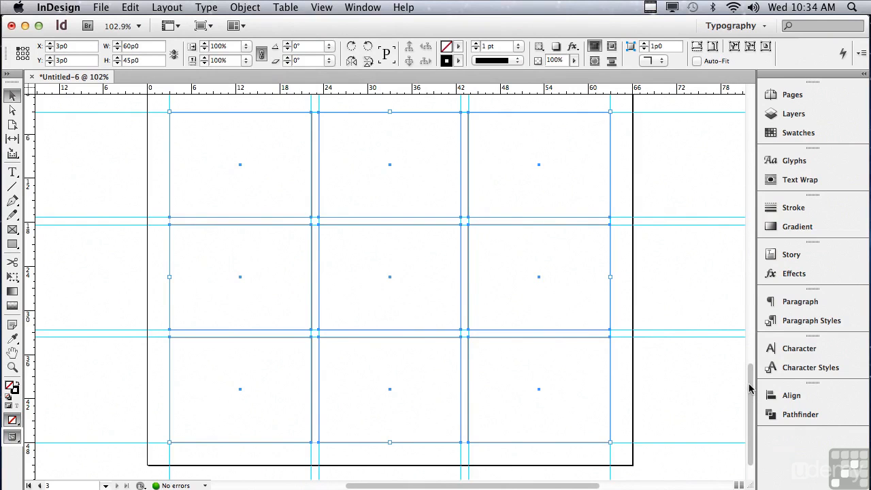
key("super+shift+a")
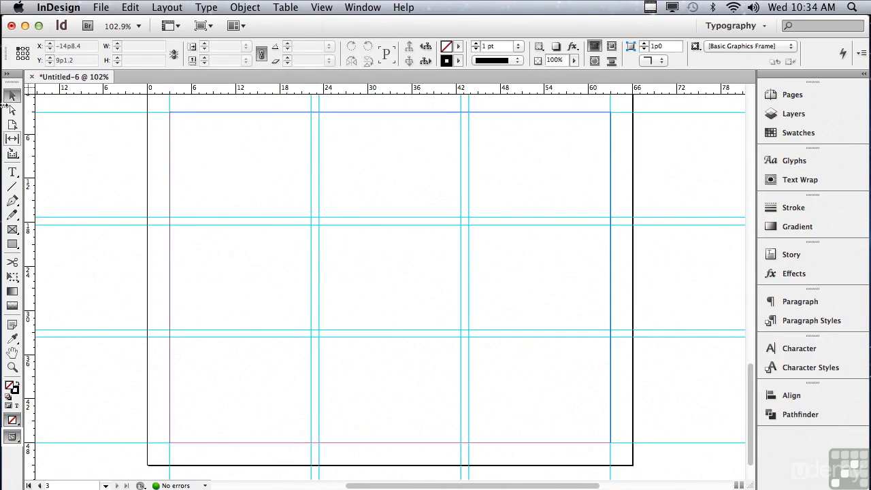
left_click_drag(111, 100, 672, 462)
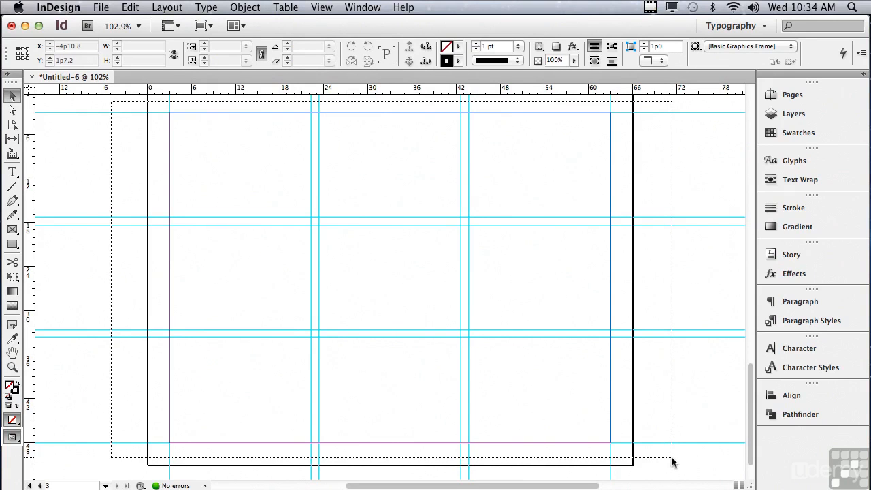
left_click_drag(672, 462, 672, 462)
key("Delete")
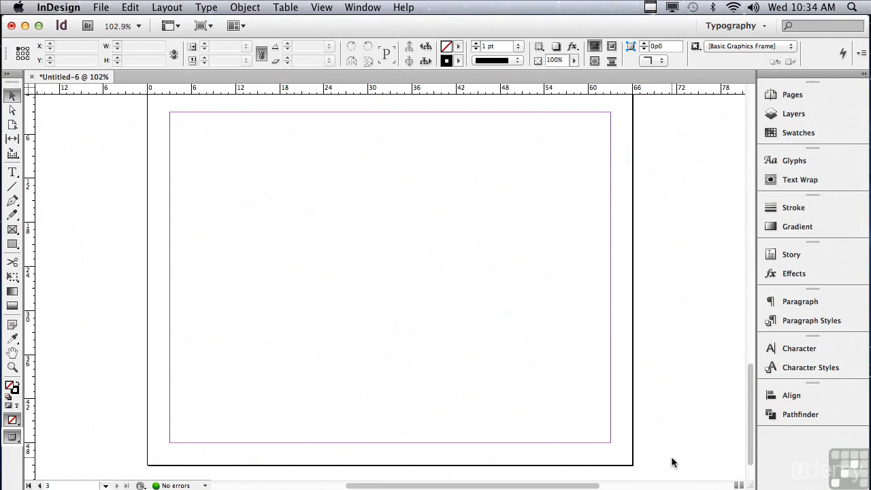
Step: Set up Create Guides for page 3 with 3 rows and 3 columns
left_click(155, 7)
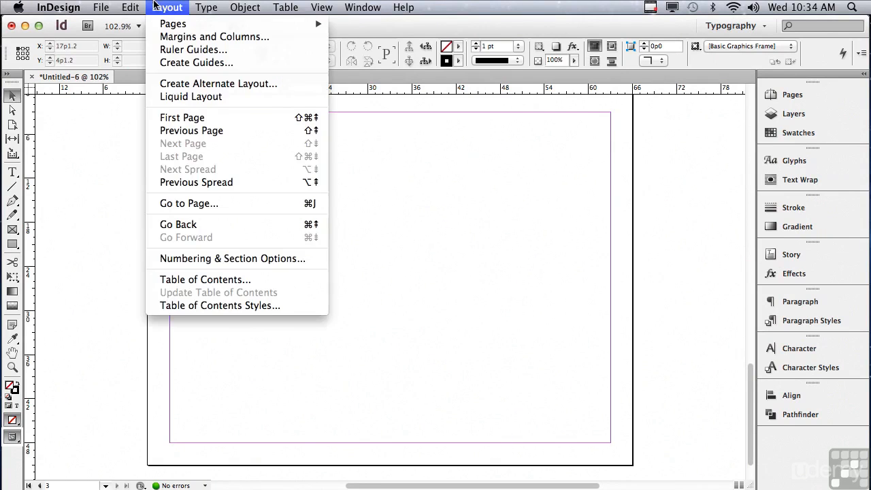
left_click(181, 62)
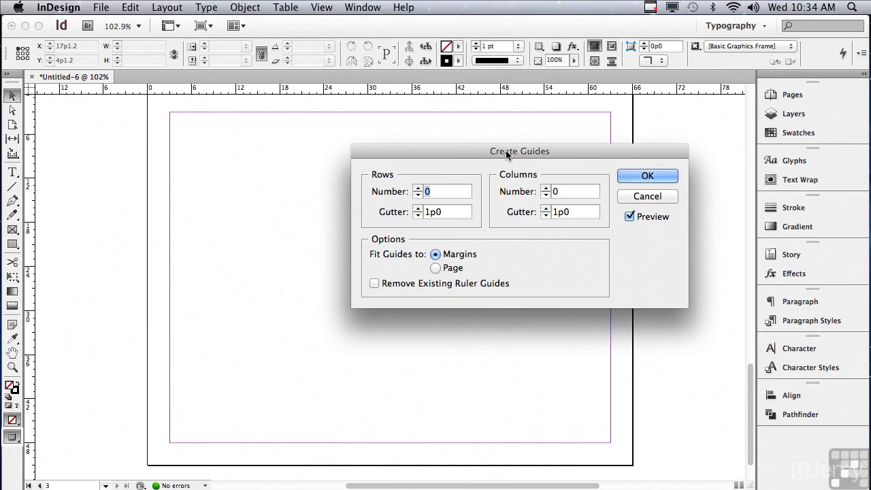
left_click(418, 189)
left_click(418, 188)
left_click(417, 187)
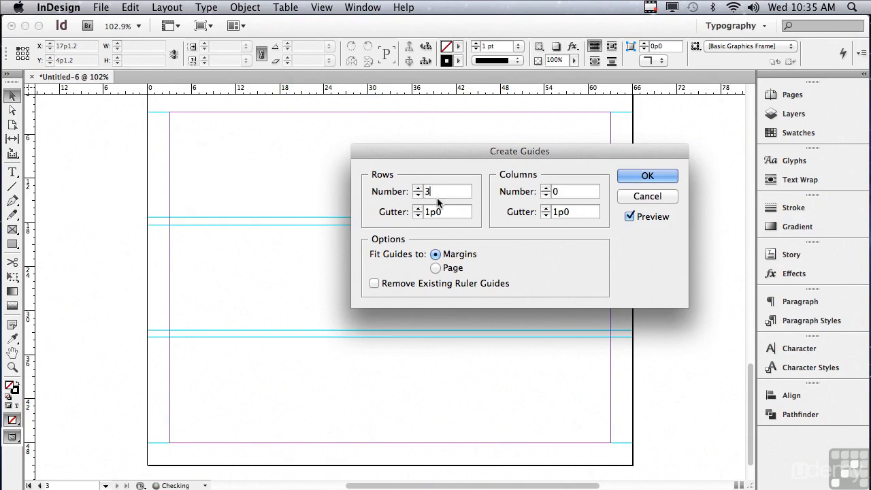
left_click(545, 188)
left_click(545, 189)
left_click(545, 189)
left_click(445, 191)
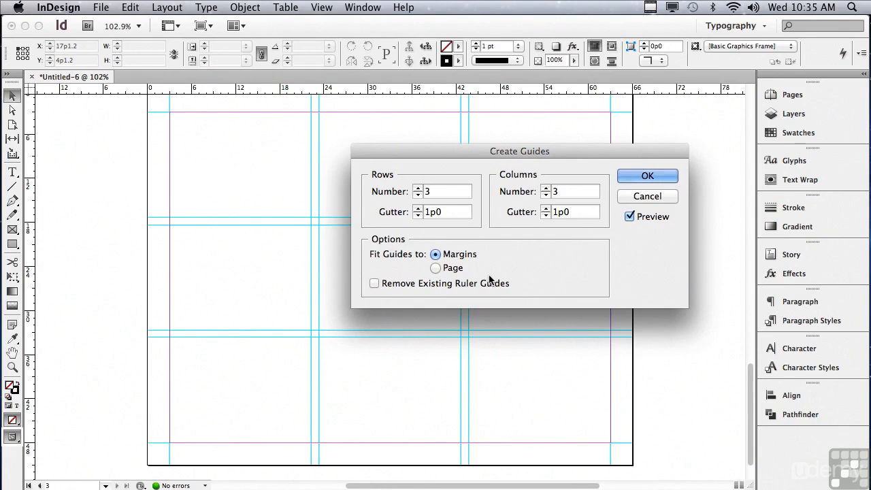
Step: Preview the guides fitted to the page, switch the fit back to the margins and create the guides
left_click(434, 269)
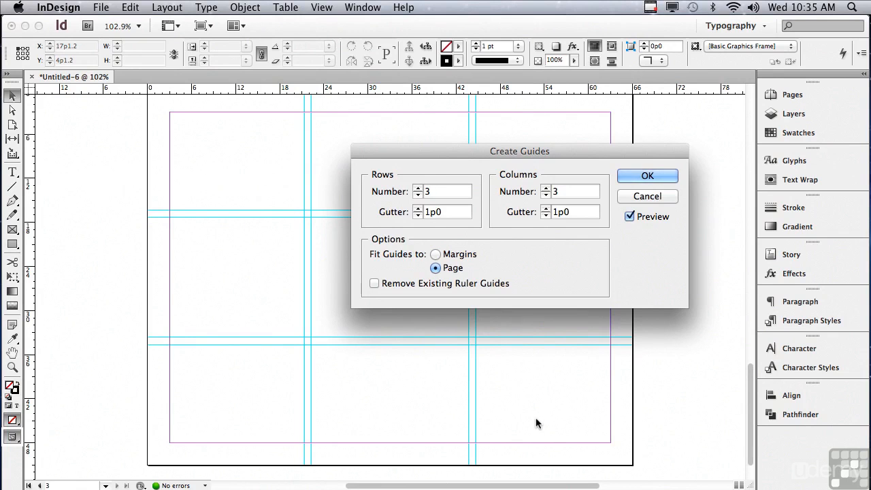
left_click(435, 253)
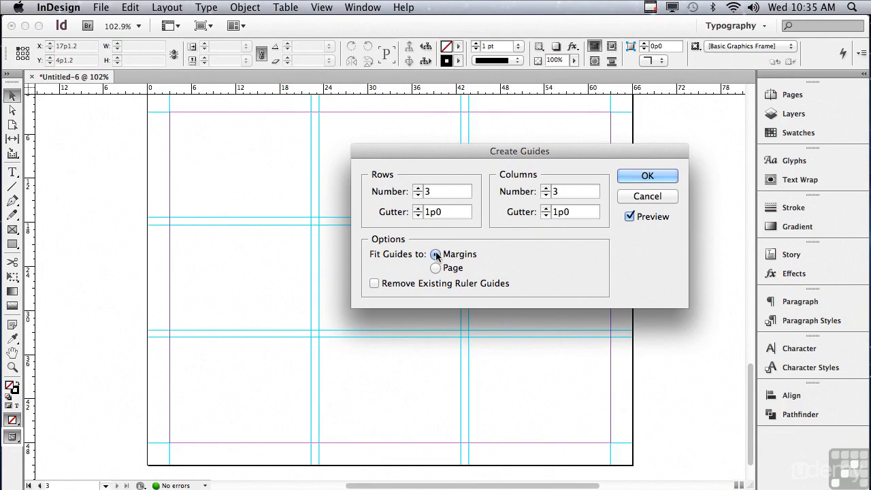
left_click(624, 178)
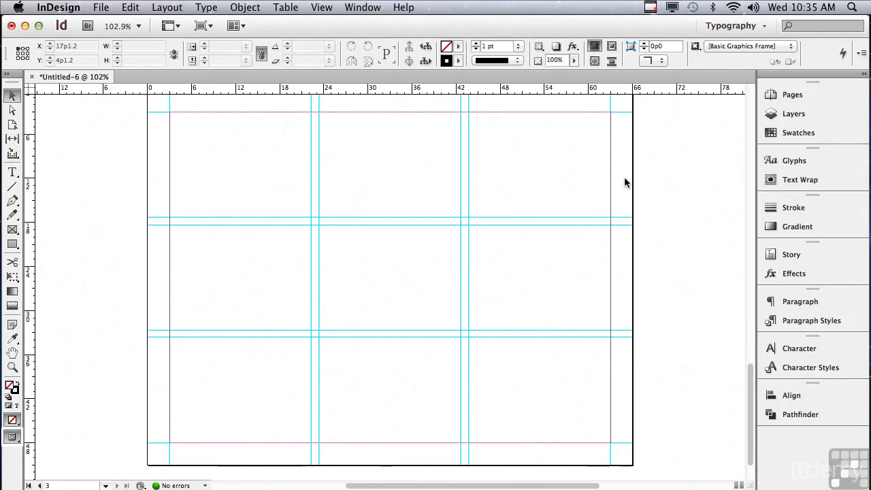